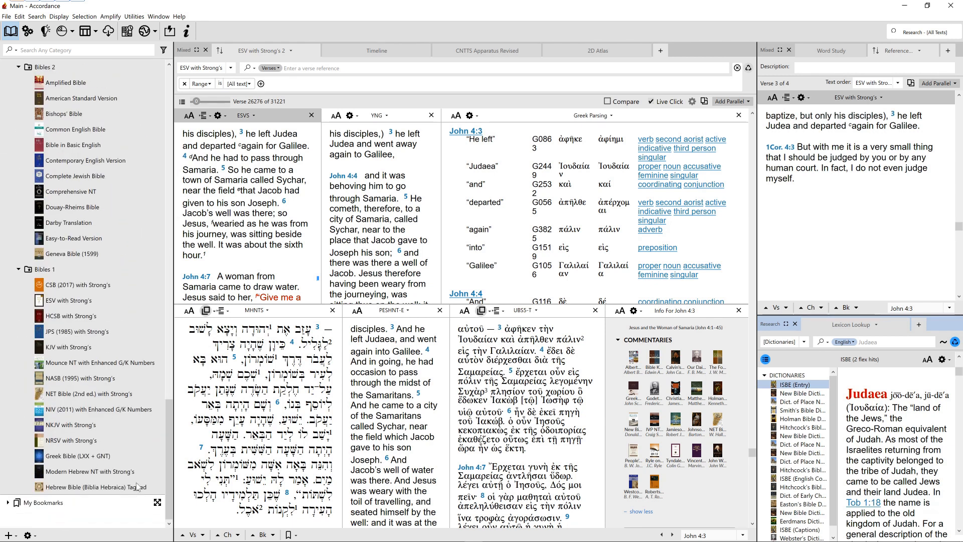
# Collapse the Bibles 1 and Bibles 2 folders in the library list
pyautogui.click(19, 270)
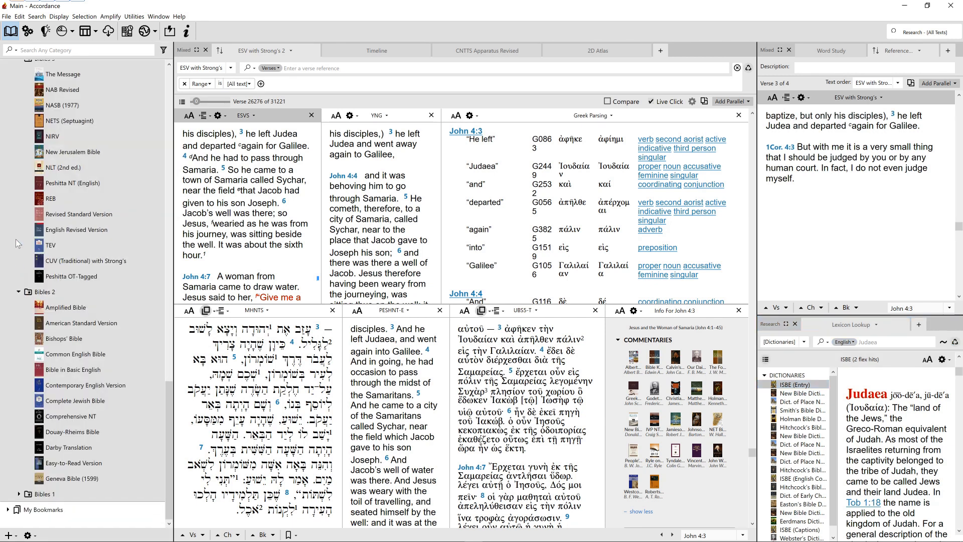
pyautogui.click(19, 291)
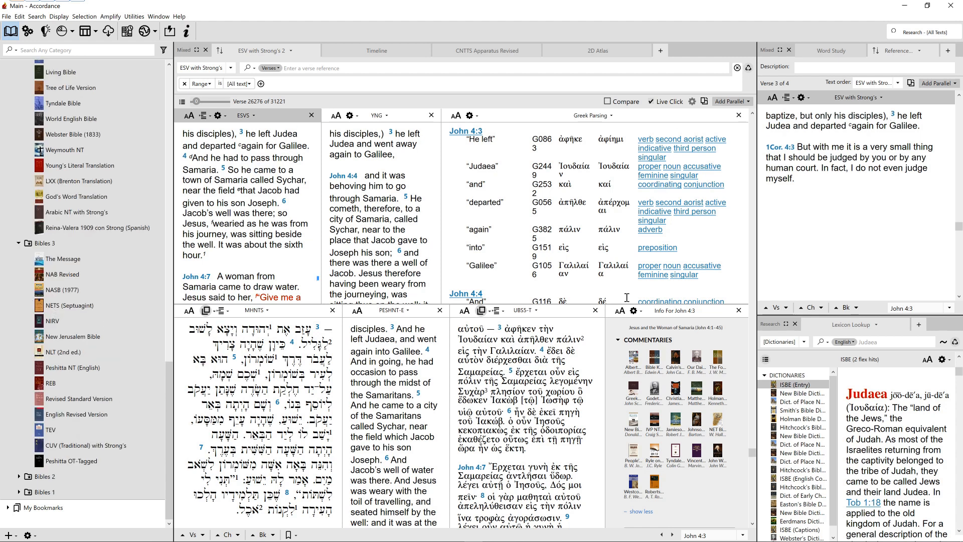
pyautogui.click(156, 17)
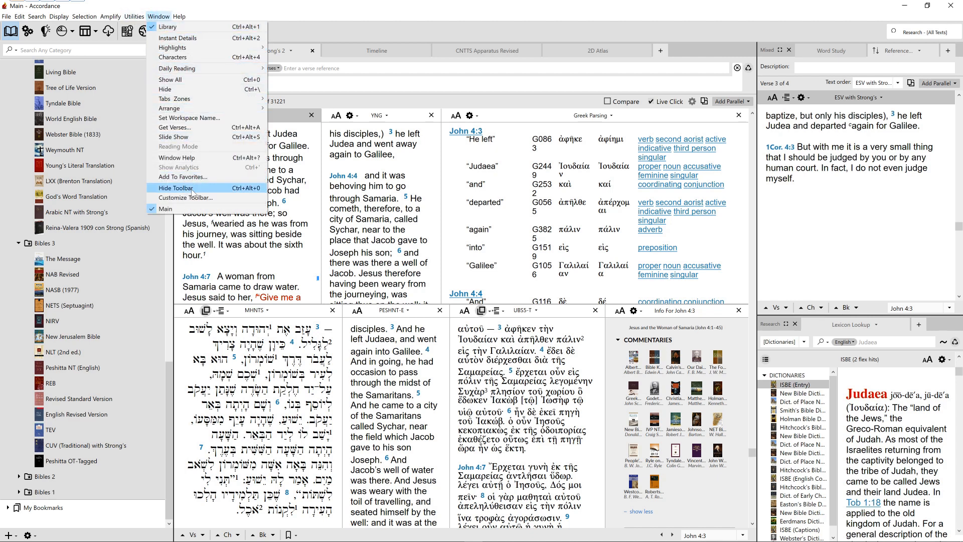
pyautogui.moveTo(189, 17)
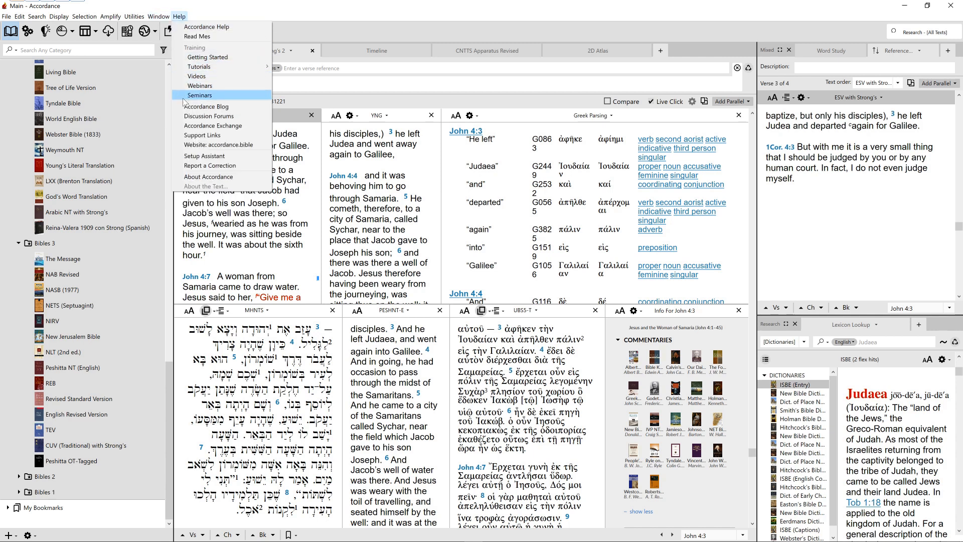
pyautogui.click(284, 14)
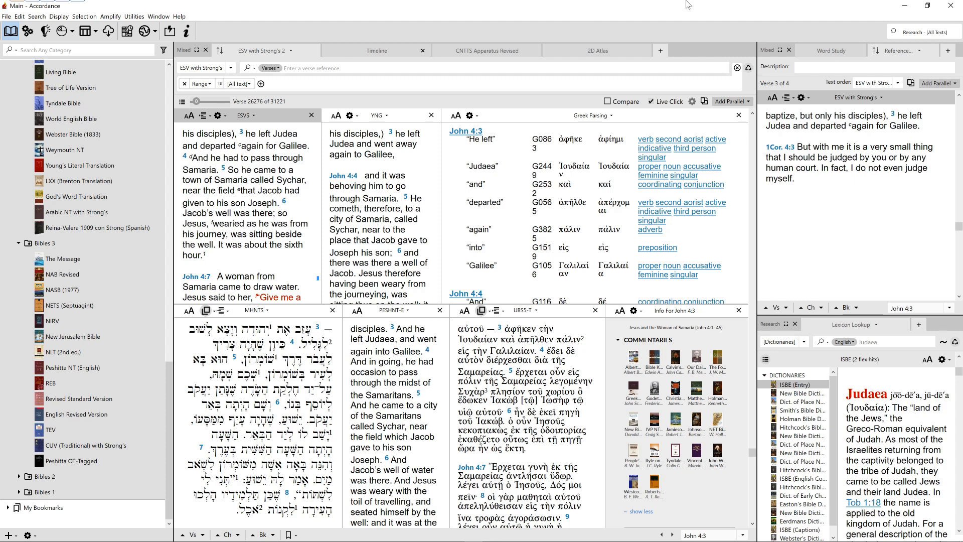
# Minimize Accordance, switch to Transfer accordance files.odt in LibreOffice Writer and copy the first "Accordance Files" phrase
pyautogui.click(904, 6)
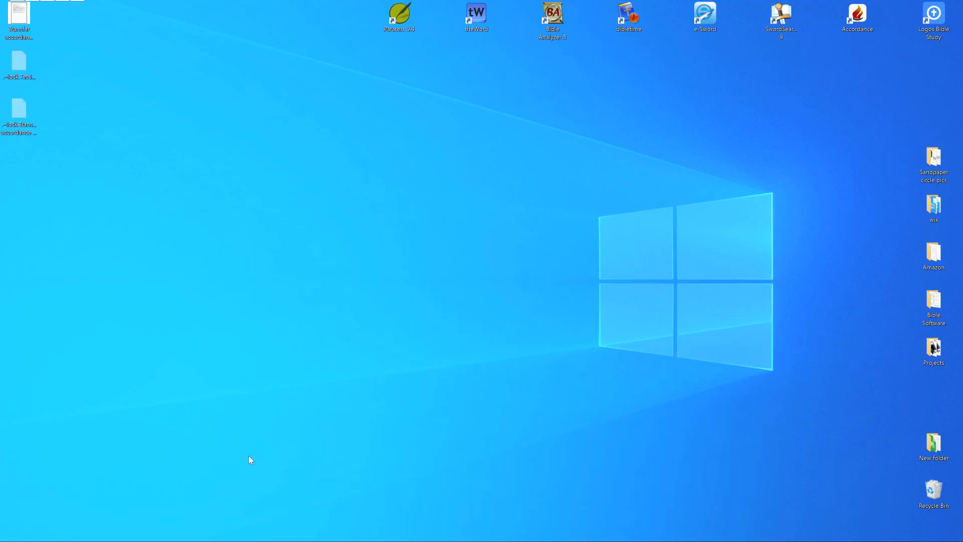
pyautogui.moveTo(211, 540)
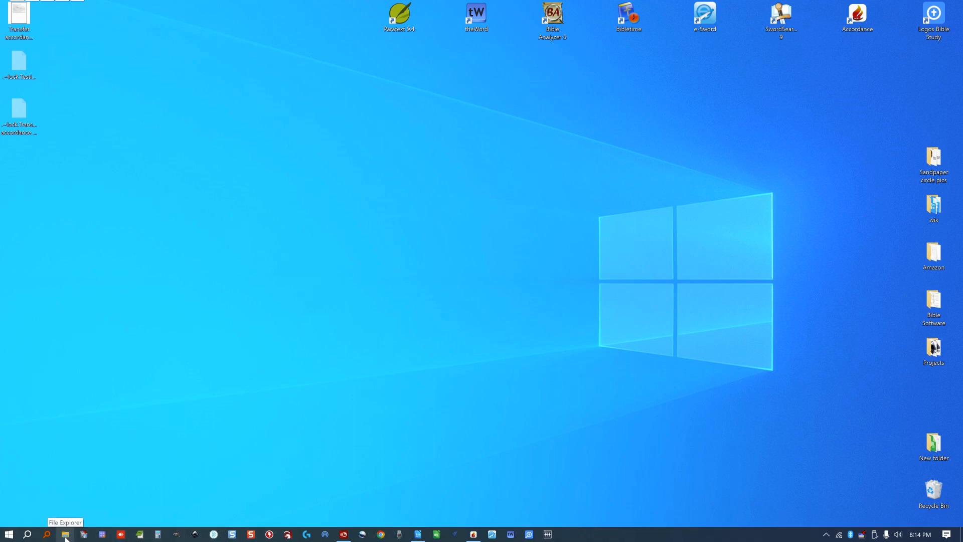
pyautogui.click(418, 535)
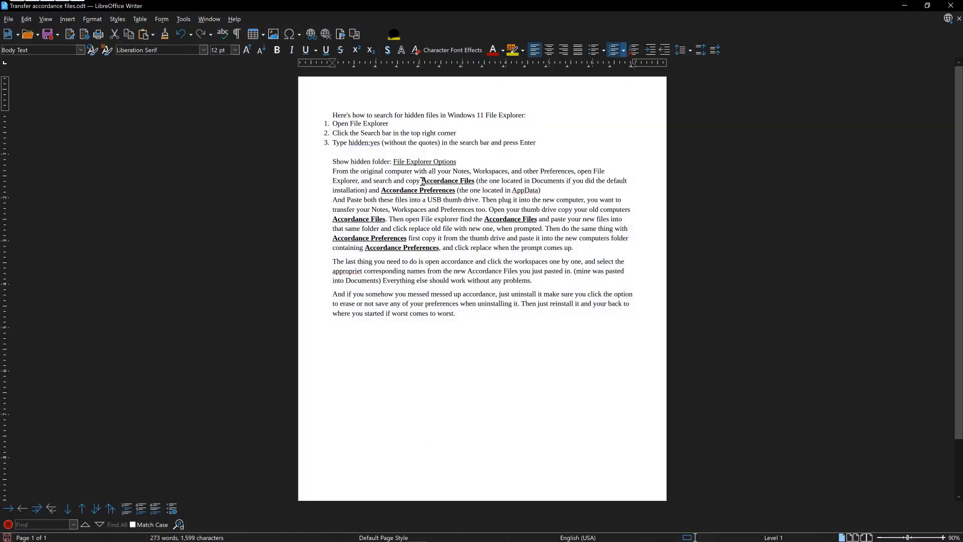
pyautogui.moveTo(423, 182); pyautogui.dragTo(477, 183)
pyautogui.hotkey('ctrl', 'c')
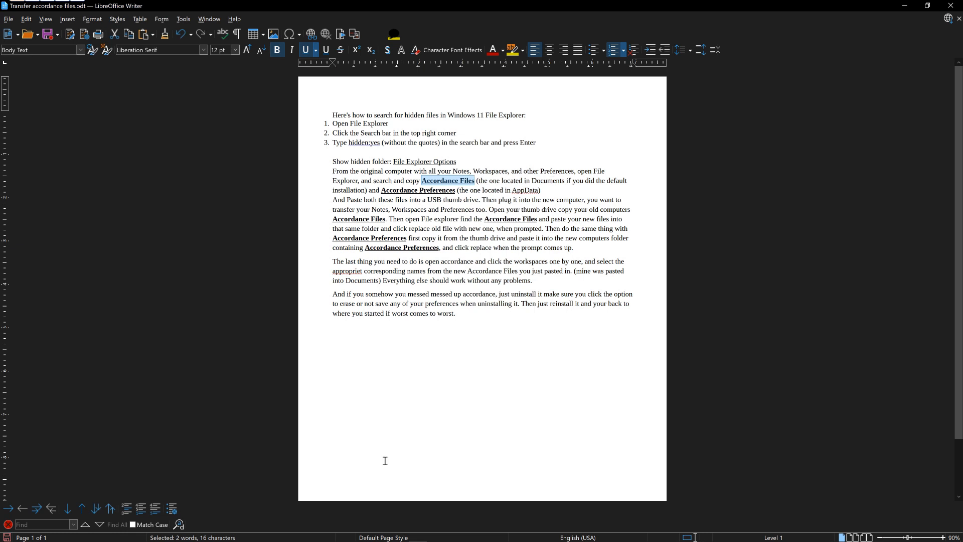
# Try to open the Accordance Files folder by searching Windows for the copied name
pyautogui.moveTo(165, 540)
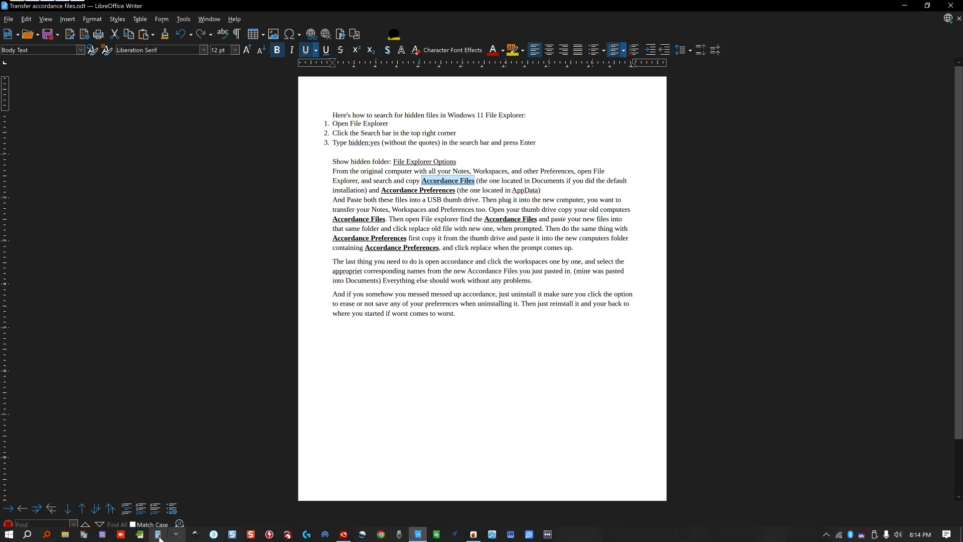
pyautogui.click(27, 535)
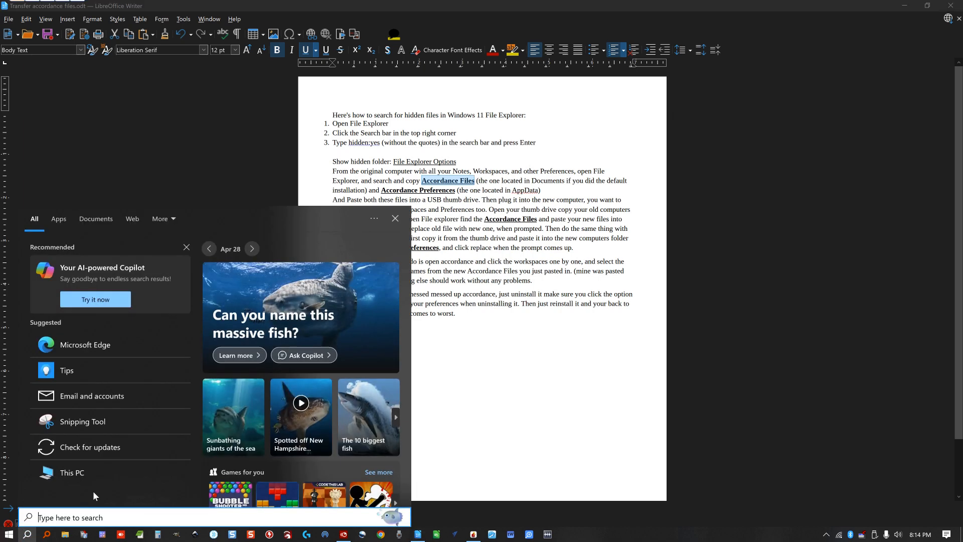
pyautogui.hotkey('ctrl', 'v')
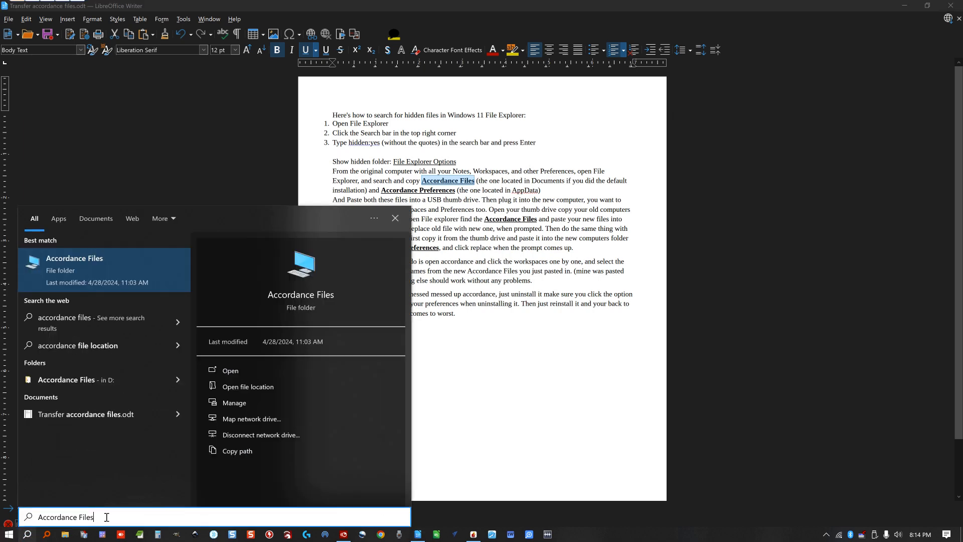
pyautogui.press('Return')
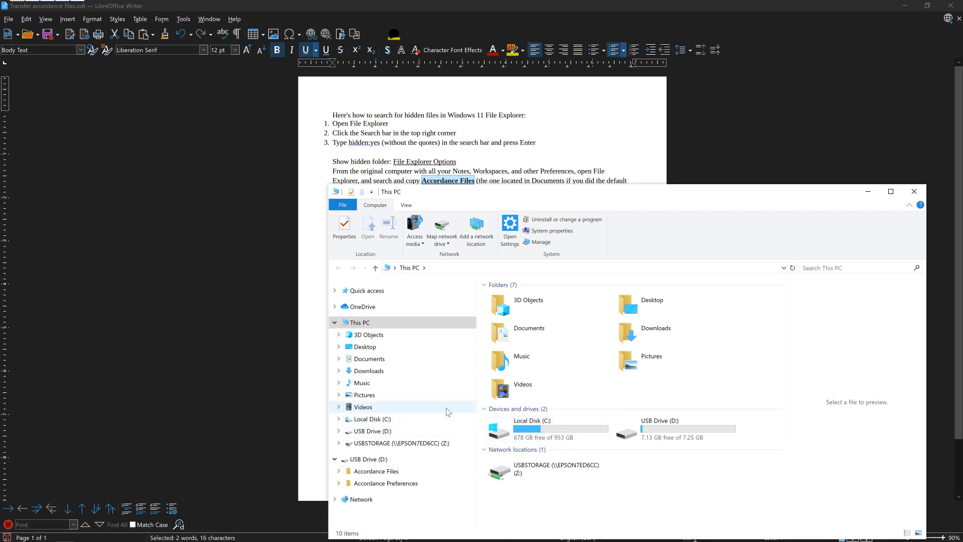
# Search for "Accordance Files" in Everything and open the matching folder located in Documents
pyautogui.moveTo(102, 539)
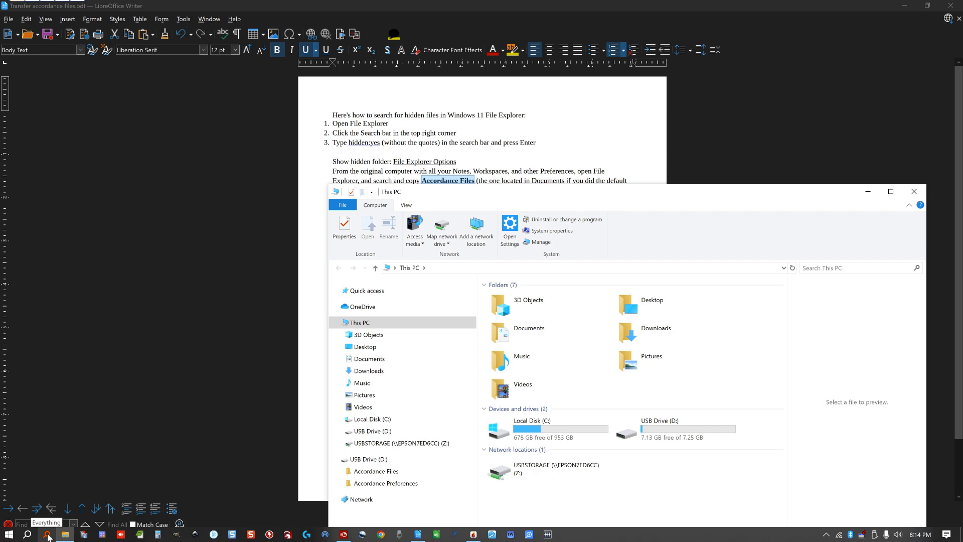
pyautogui.click(48, 536)
pyautogui.hotkey('ctrl', 'v')
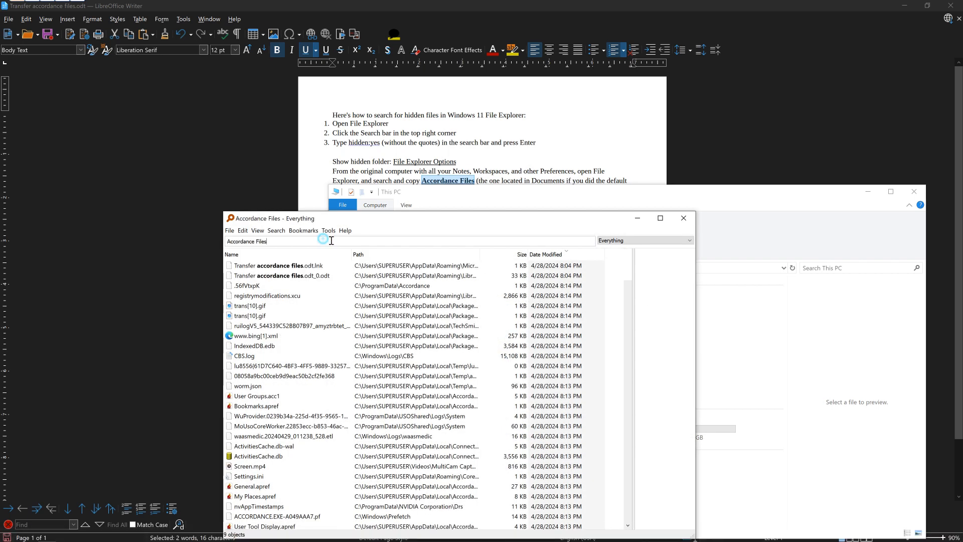
pyautogui.press('Return')
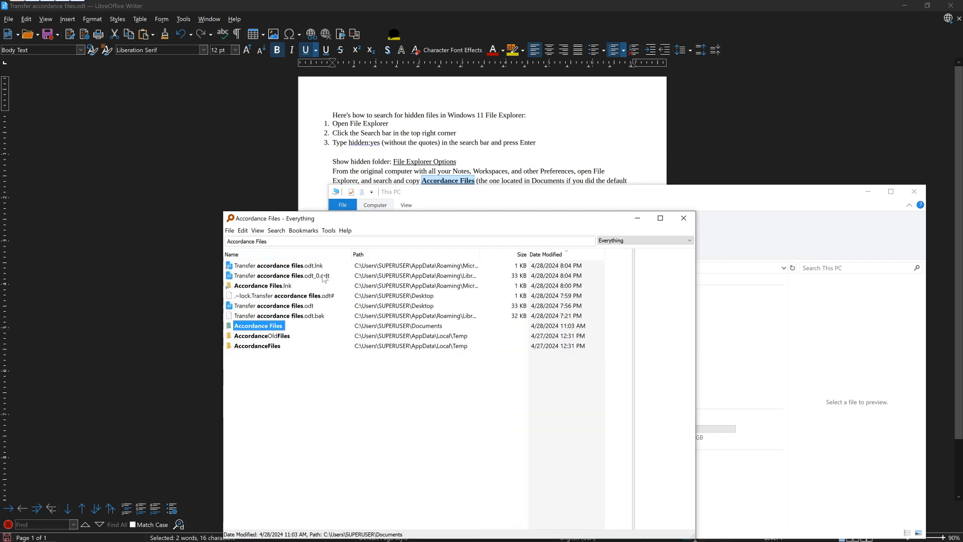
pyautogui.click(416, 330)
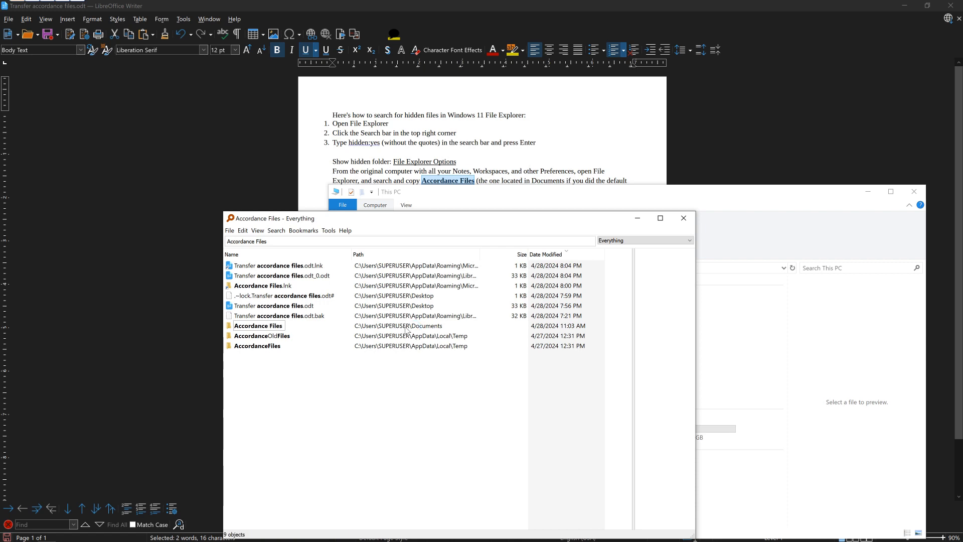
pyautogui.doubleClick(254, 327)
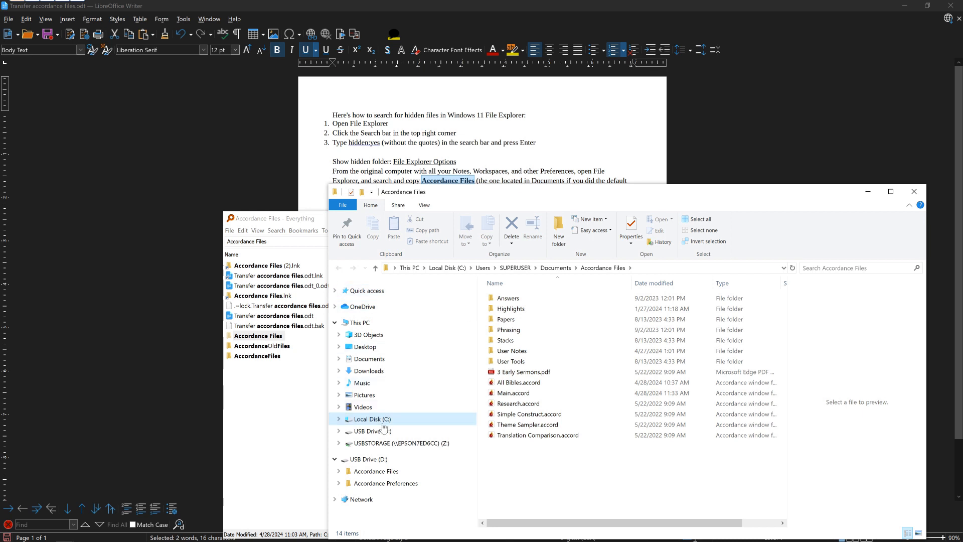
# Go to the Documents folder on This PC and copy the Accordance Files folder
pyautogui.click(561, 268)
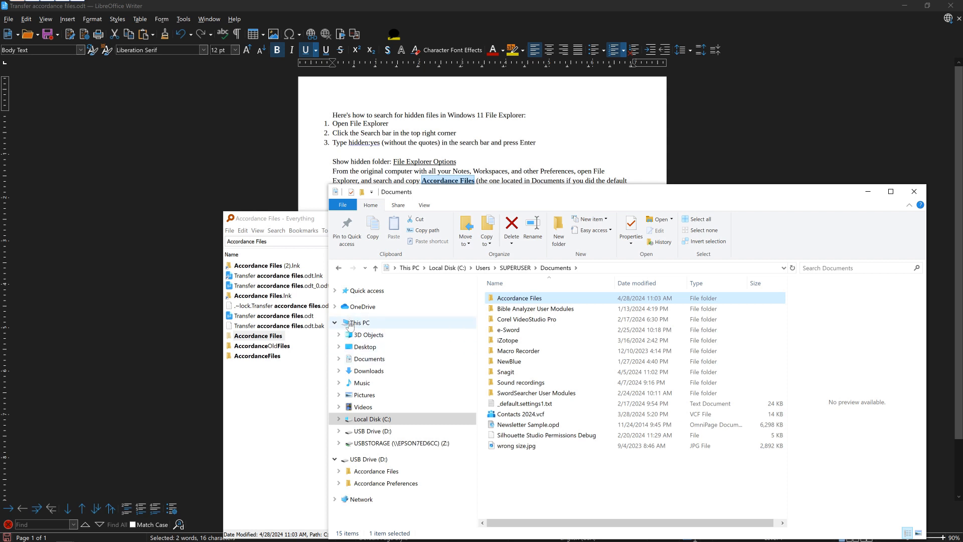
pyautogui.click(339, 419)
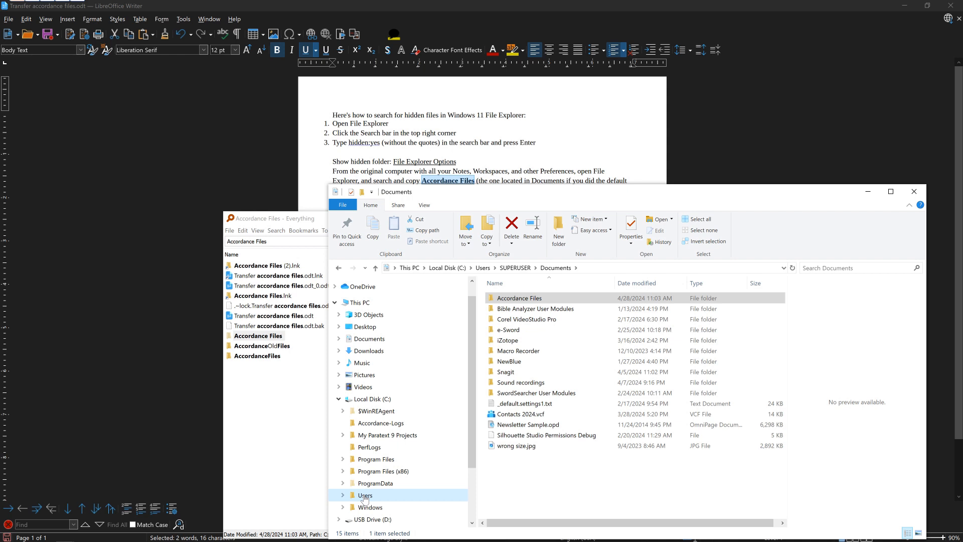
pyautogui.click(378, 339)
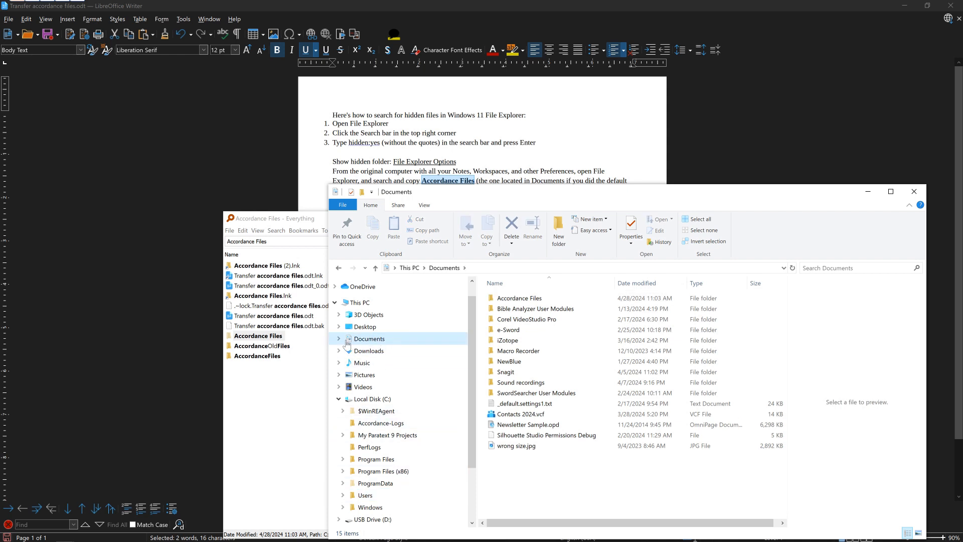
pyautogui.rightClick(518, 300)
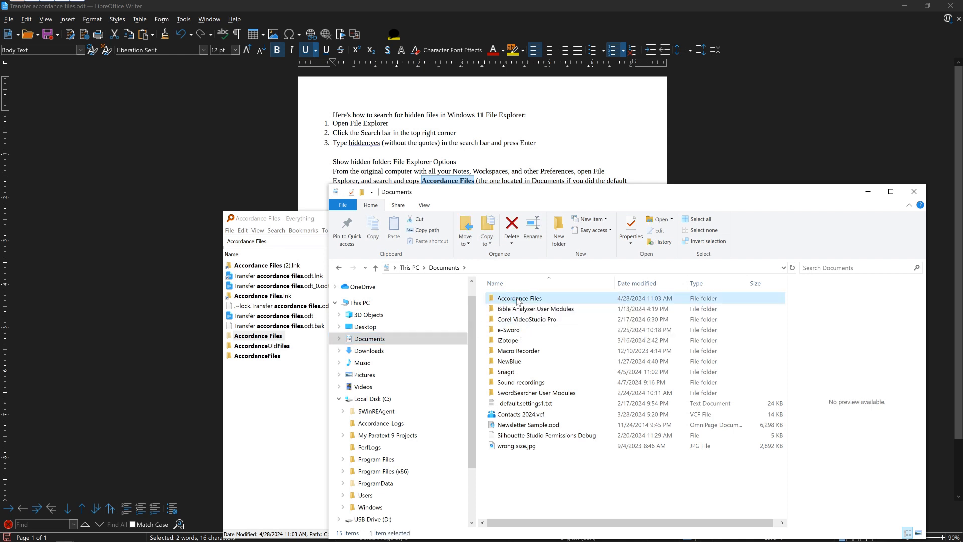
pyautogui.click(556, 462)
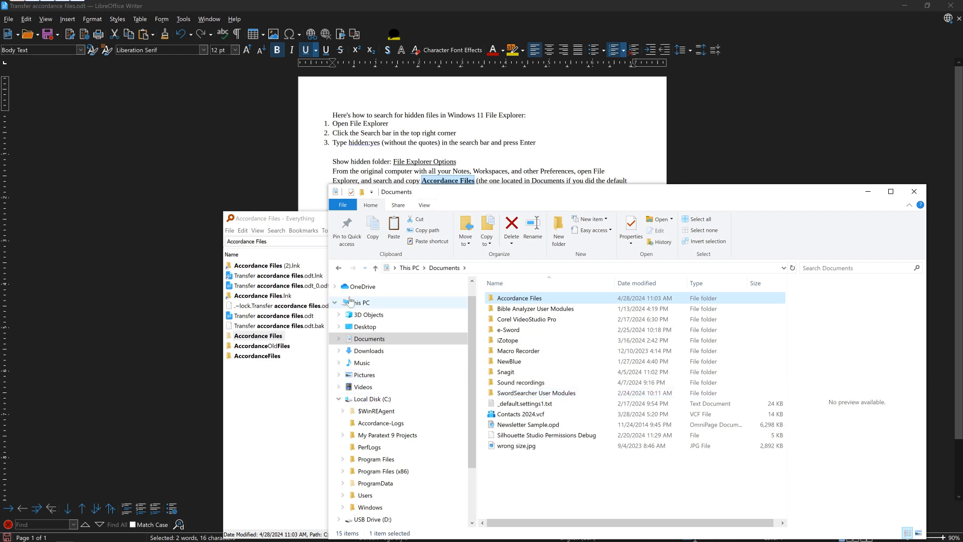
# Delete the old Accordance Files and Accordance Preferences folders from USB Drive (D:) and paste the copied Accordance Files folder there
pyautogui.scroll(-2, 369, 481)
pyautogui.scroll(-1, 368, 481)
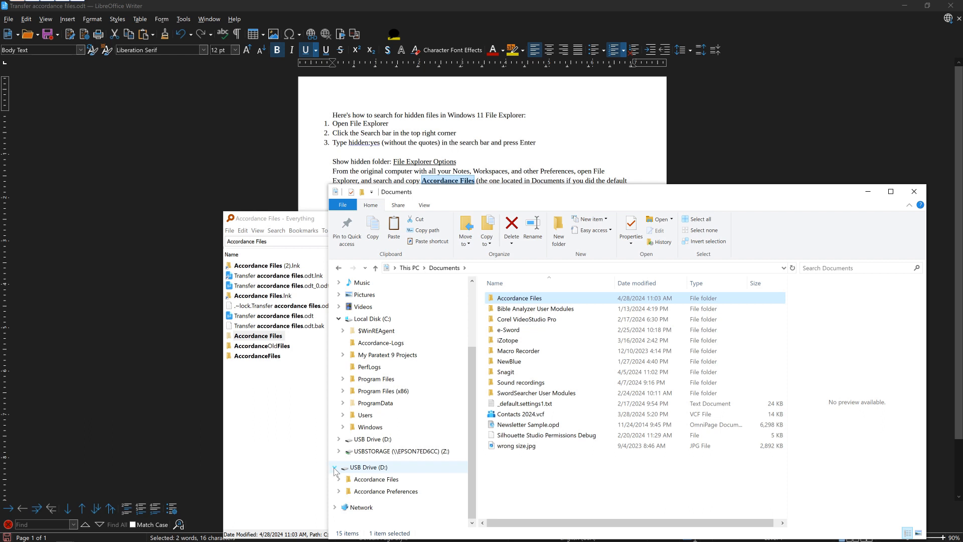
pyautogui.click(363, 469)
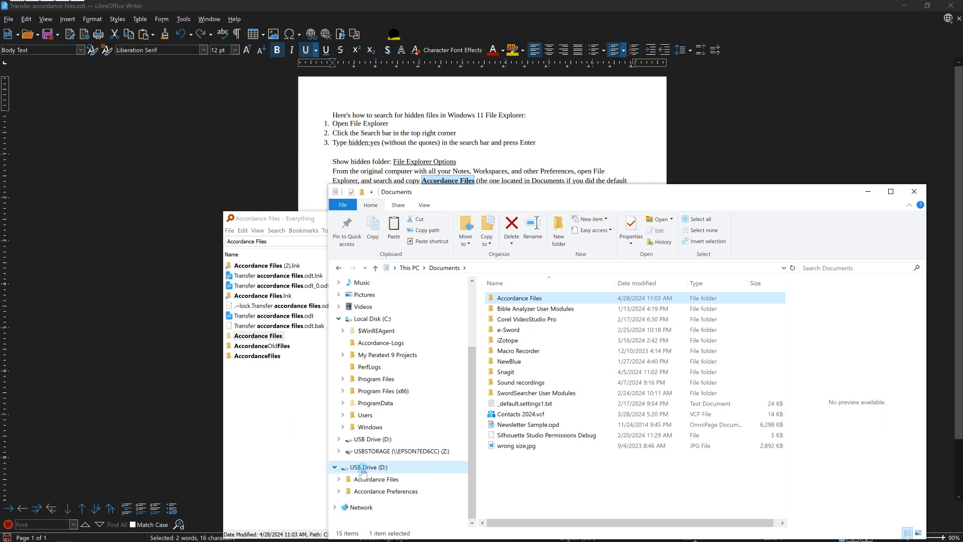
pyautogui.moveTo(616, 351); pyautogui.dragTo(526, 287)
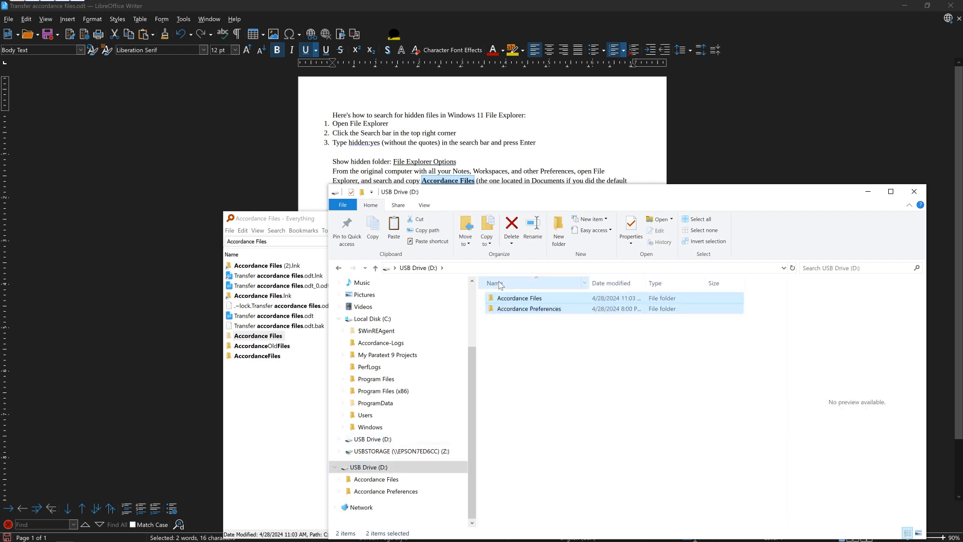
pyautogui.press('Delete')
pyautogui.press('Return')
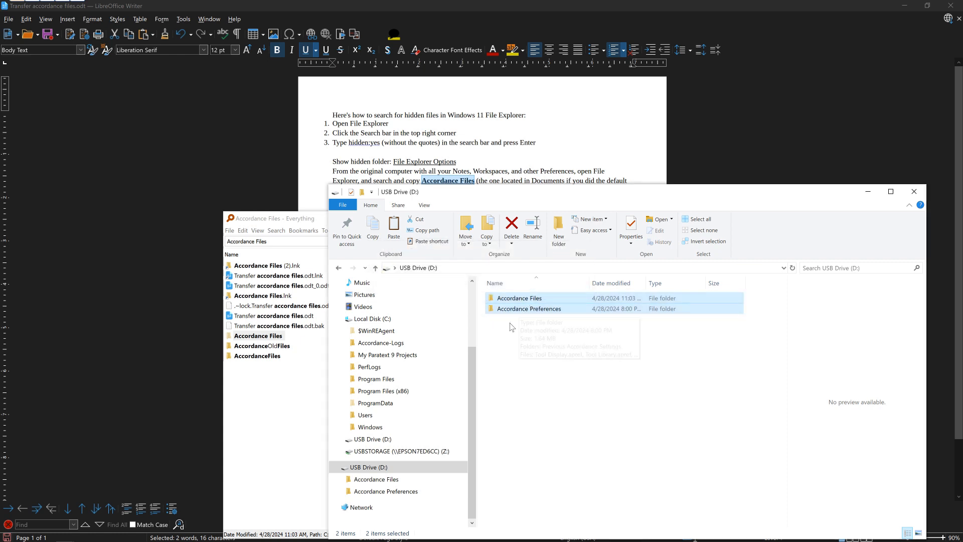
pyautogui.rightClick(523, 332)
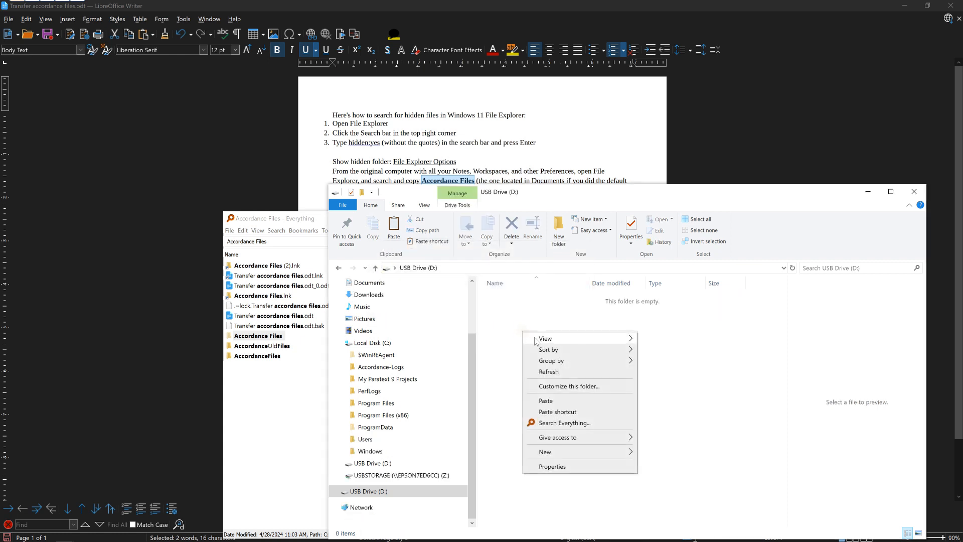
pyautogui.click(571, 402)
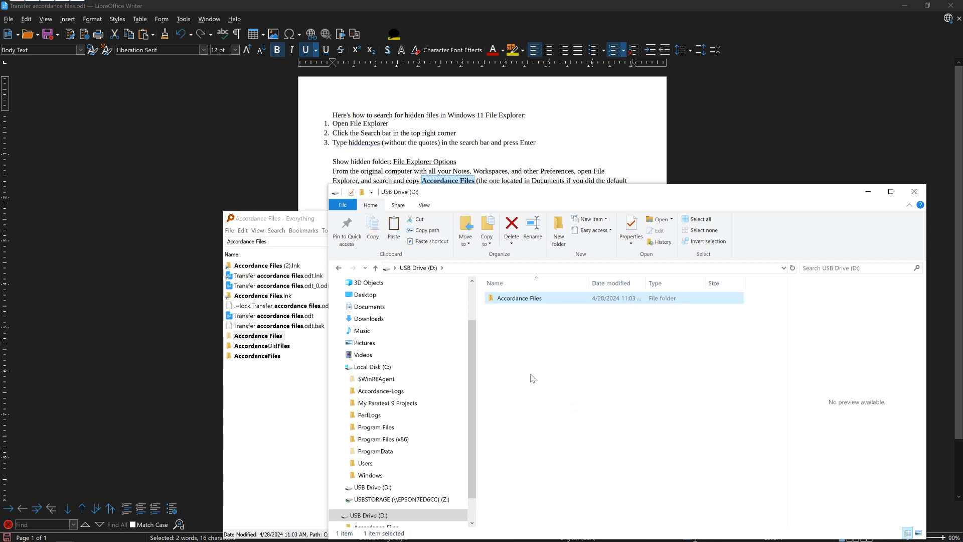
# Copy the phrase "Accordance Preferences" from the Writer instructions and search for it in Everything in place of the previous search
pyautogui.click(533, 161)
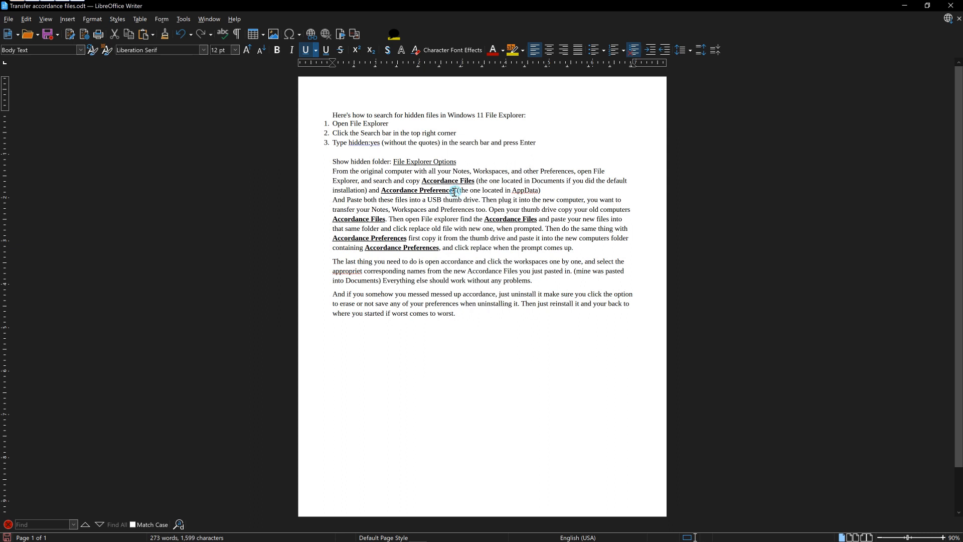
pyautogui.moveTo(456, 191); pyautogui.dragTo(380, 193)
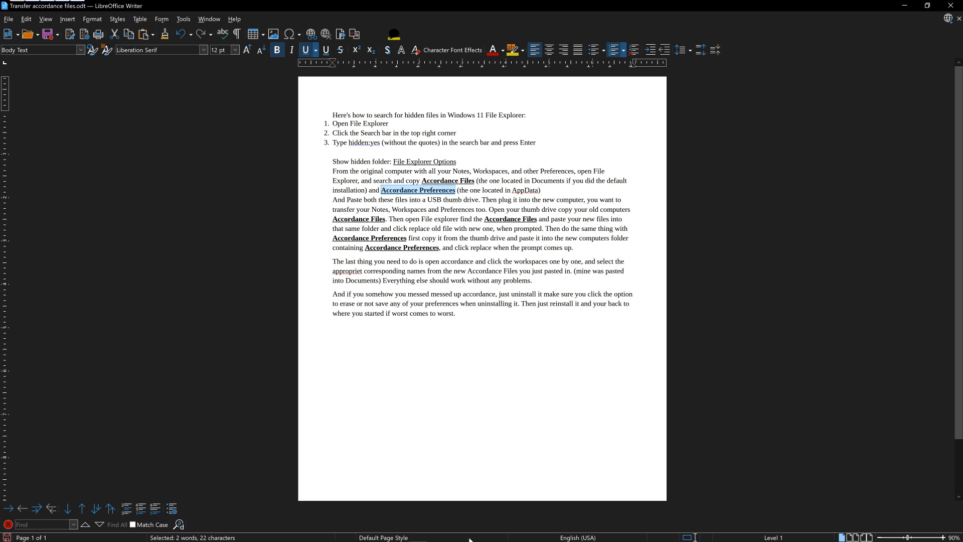
pyautogui.moveTo(470, 541)
pyautogui.click(48, 538)
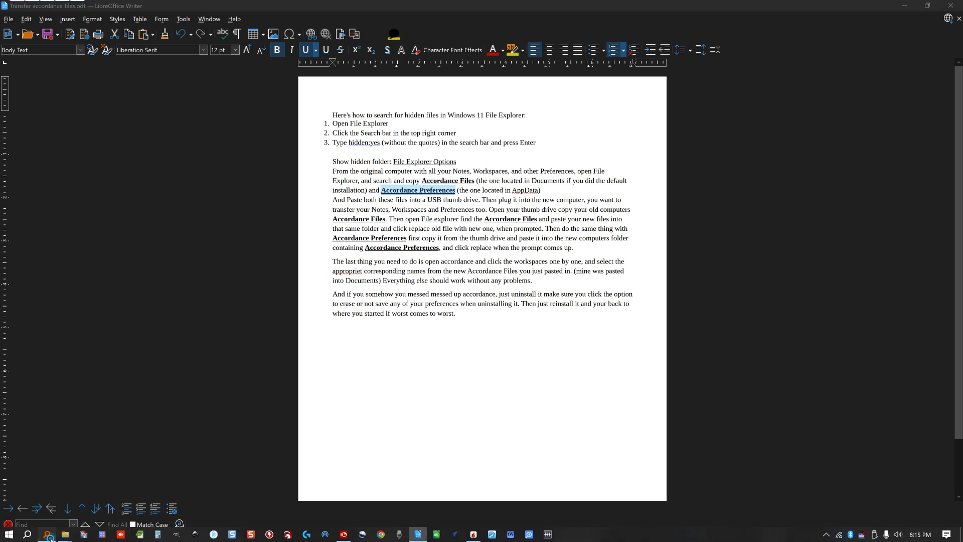
pyautogui.doubleClick(292, 241)
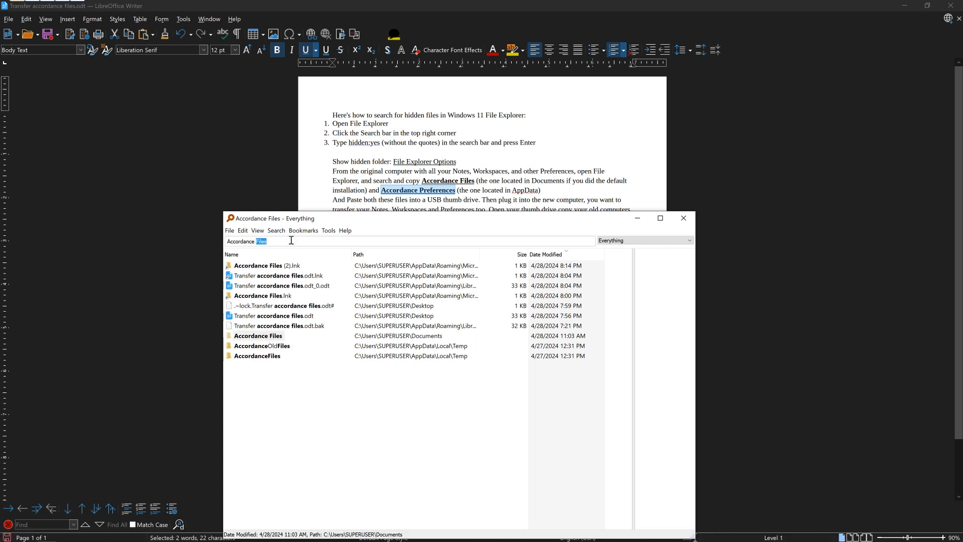
pyautogui.hotkey('ctrl', 'a')
pyautogui.hotkey('ctrl', 'v')
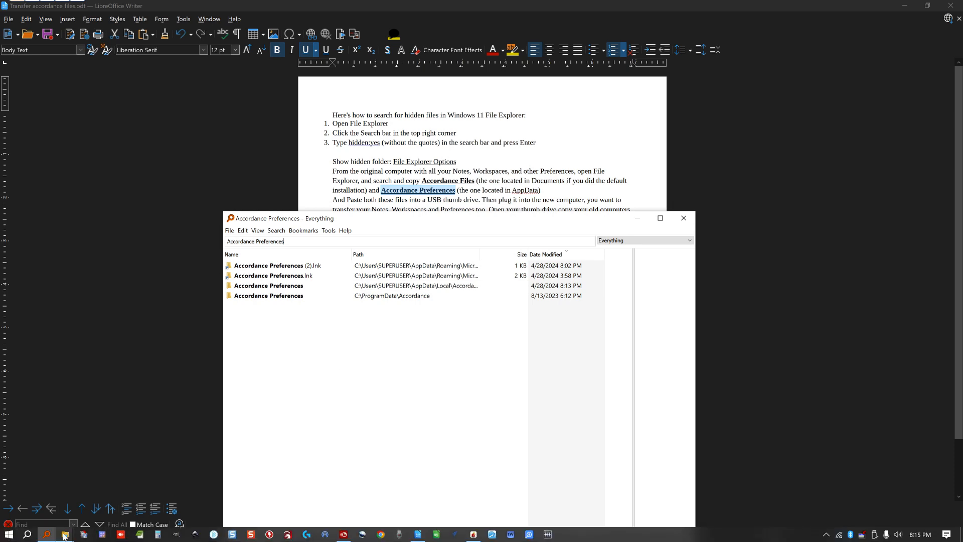
# Close the This PC File Explorer window and bring the USB Drive (D:) window to the front
pyautogui.click(65, 535)
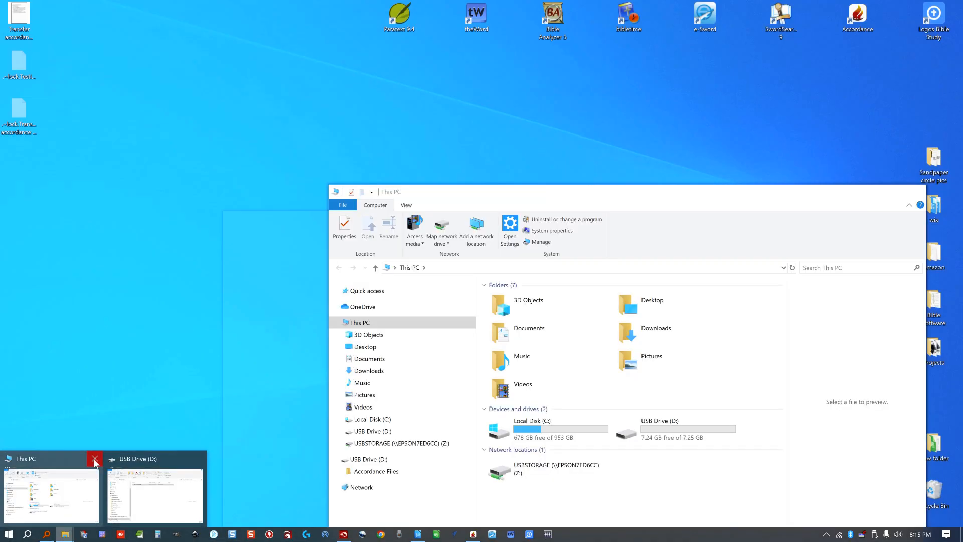
pyautogui.click(93, 458)
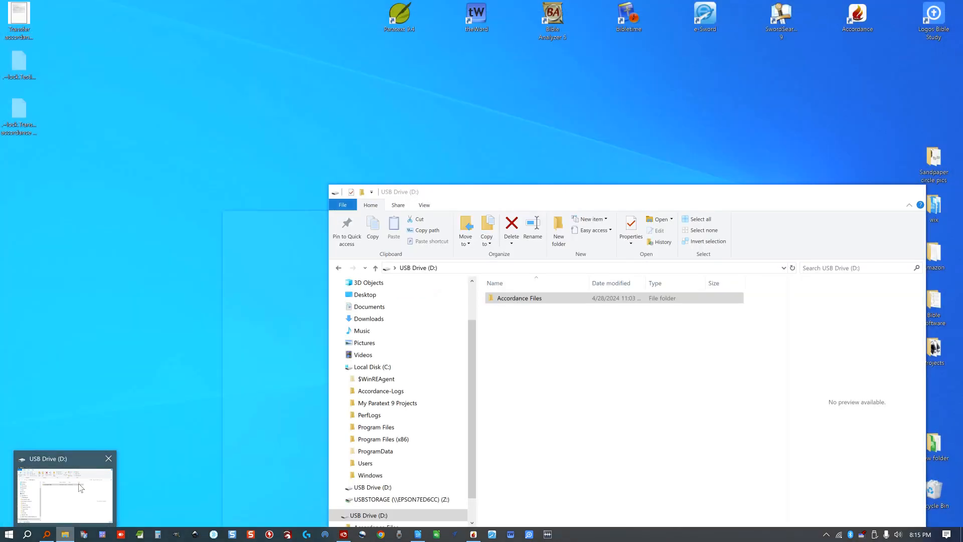
pyautogui.click(80, 490)
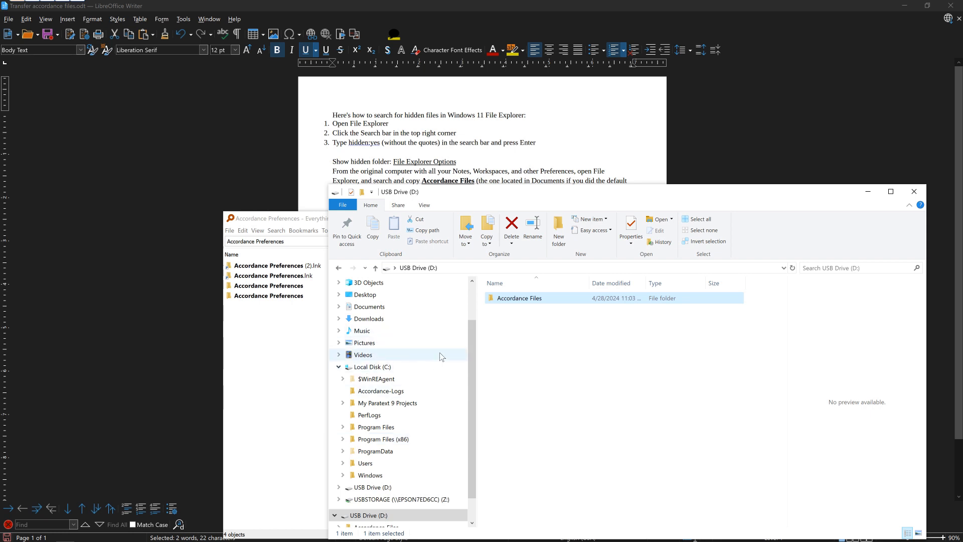
# Copy the phrase "File Explorer Options" from the Writer instructions and use it in Windows Search to open that control panel item
pyautogui.click(464, 158)
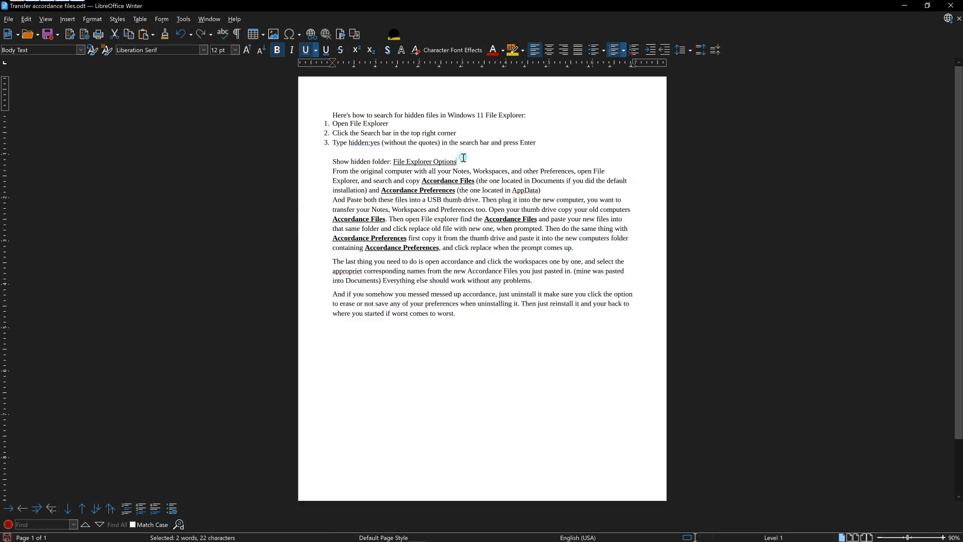
pyautogui.moveTo(460, 159); pyautogui.dragTo(394, 161)
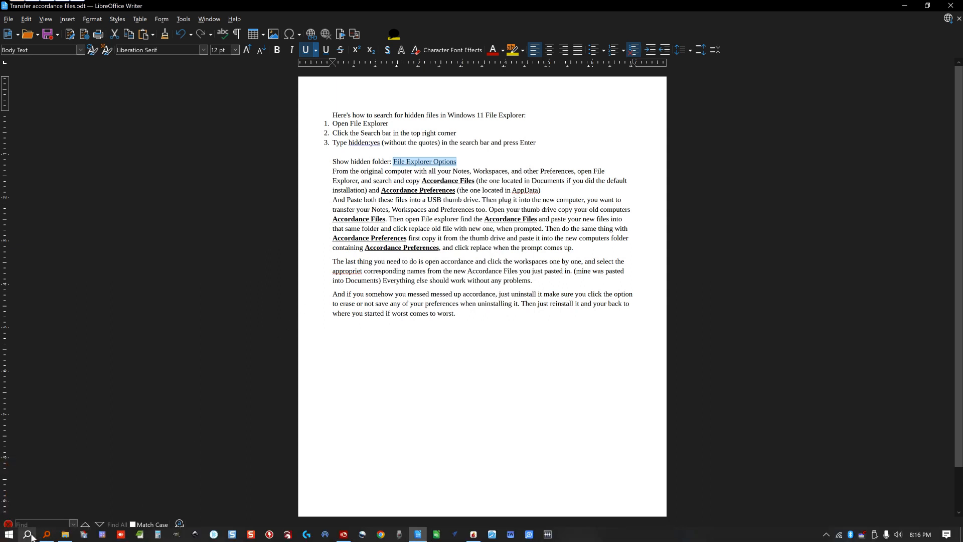
pyautogui.click(30, 536)
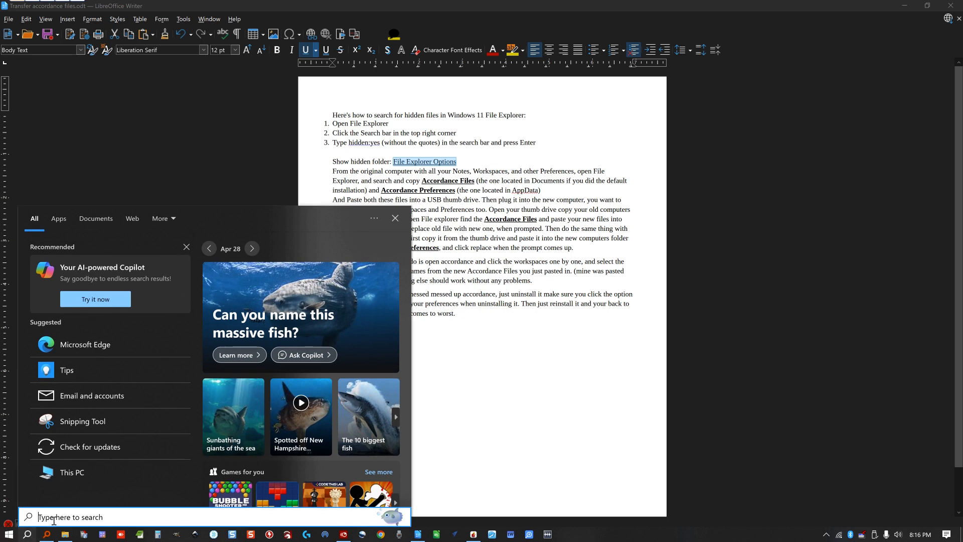
pyautogui.hotkey('ctrl', 'v')
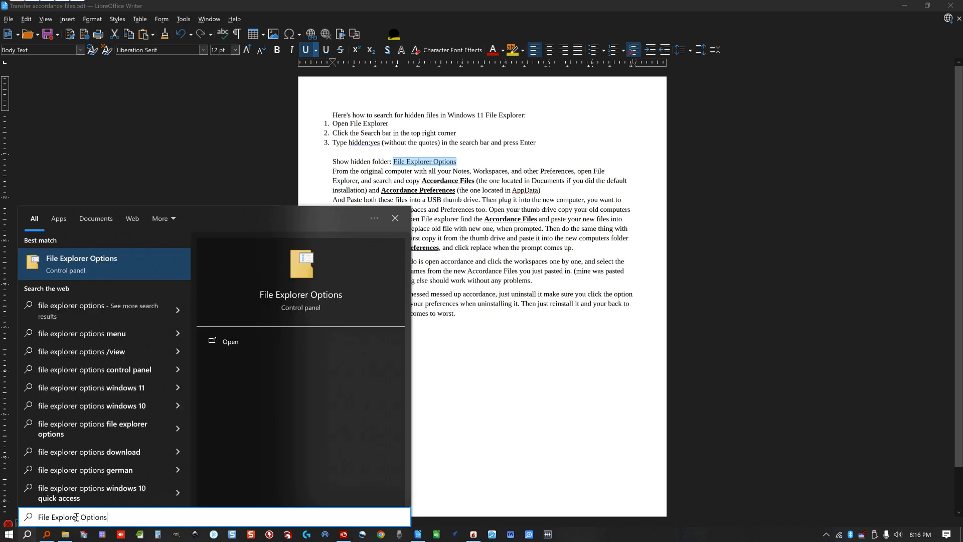
pyautogui.click(80, 262)
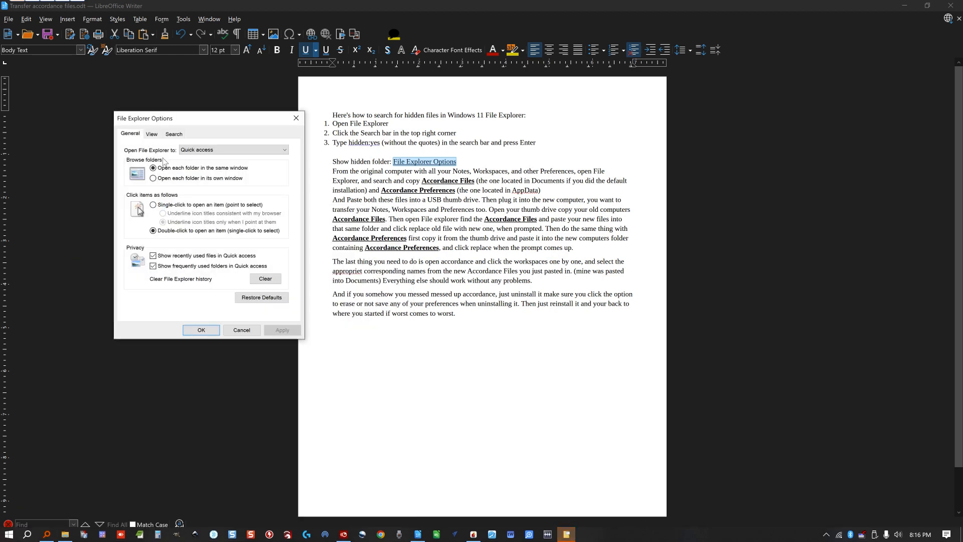
# Set the hidden files option to "Show hidden files, folders, and drives", apply it and close File Explorer Options
pyautogui.click(152, 134)
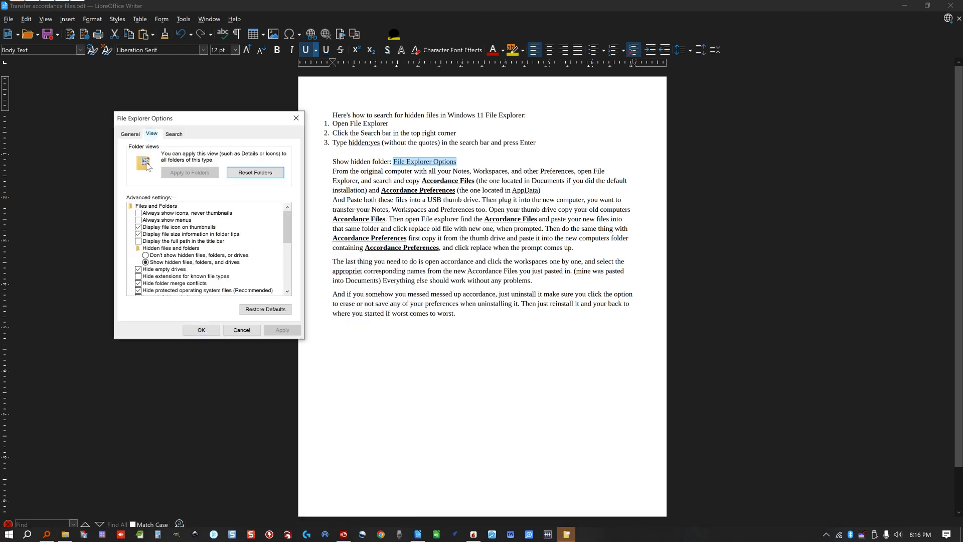
pyautogui.click(146, 256)
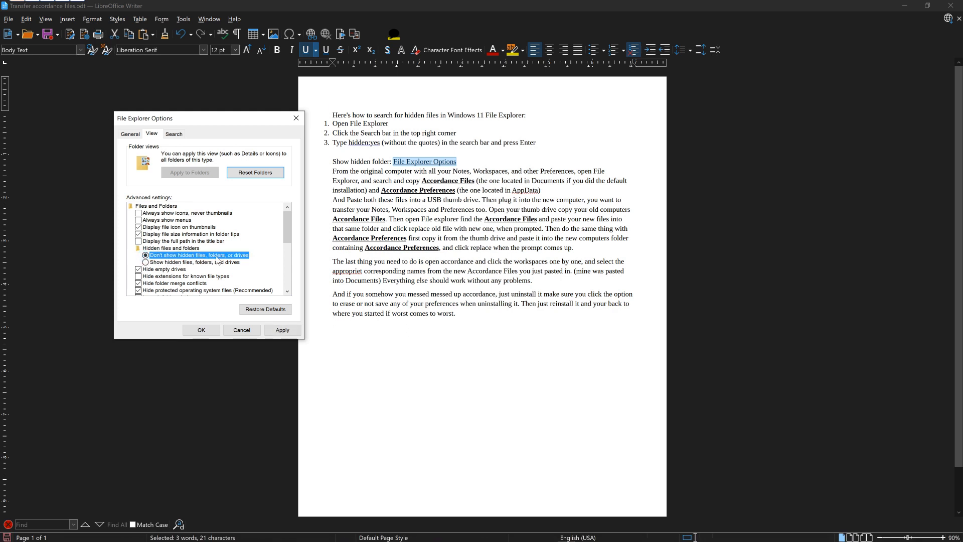
pyautogui.click(147, 264)
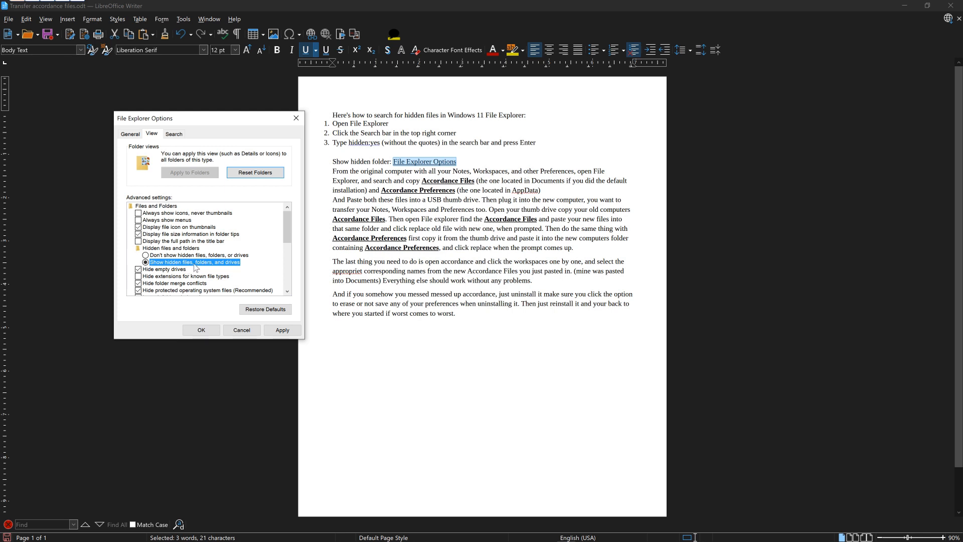
pyautogui.click(282, 330)
pyautogui.click(206, 331)
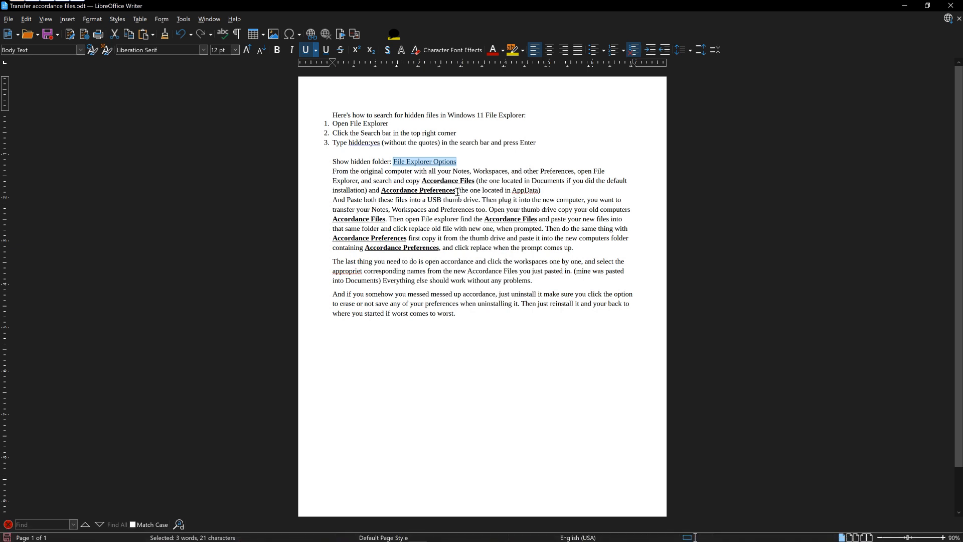
# Select "Accordance Preferences" in the Writer instructions, and in File Explorer open the SUPERUSER folder under Users on Local Disk (C:)
pyautogui.moveTo(475, 181); pyautogui.dragTo(452, 191)
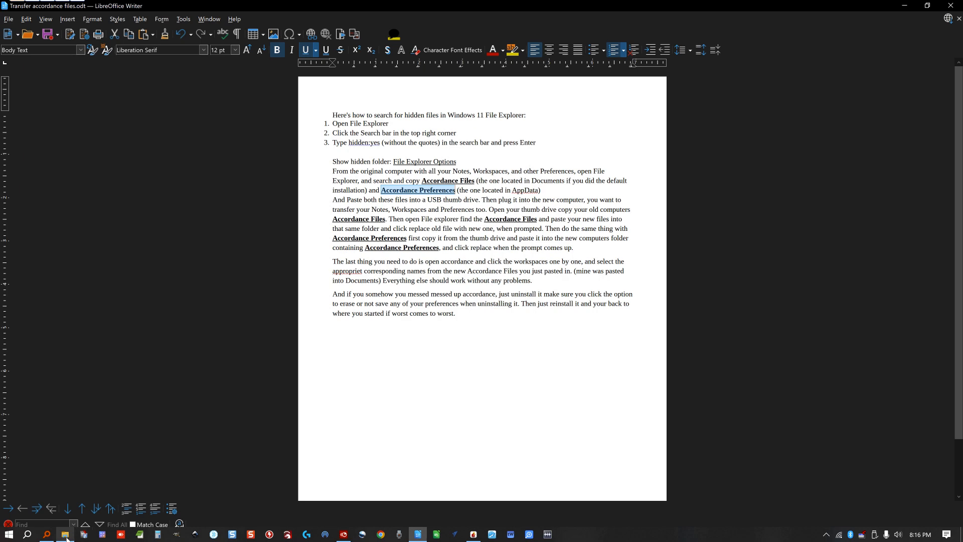
pyautogui.moveTo(65, 535)
pyautogui.moveTo(71, 512)
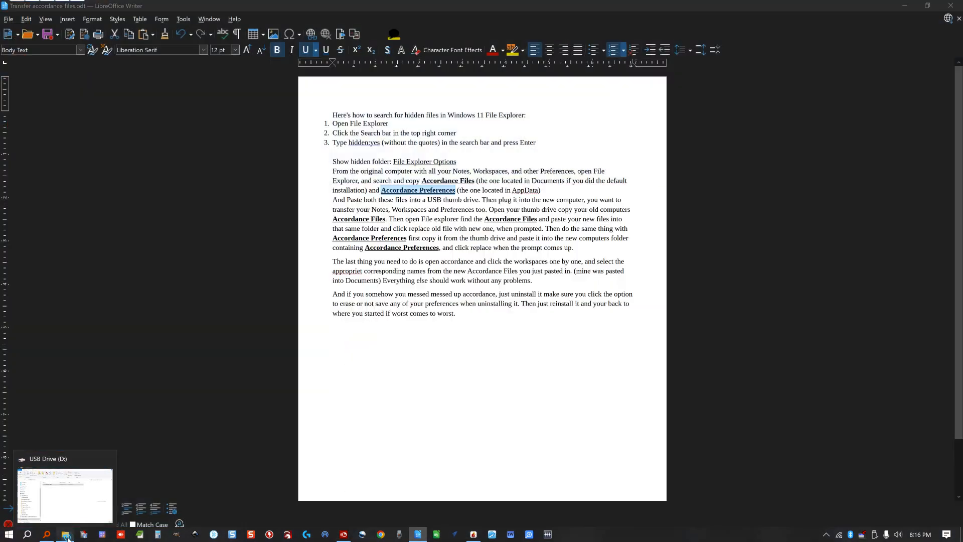
pyautogui.click(71, 512)
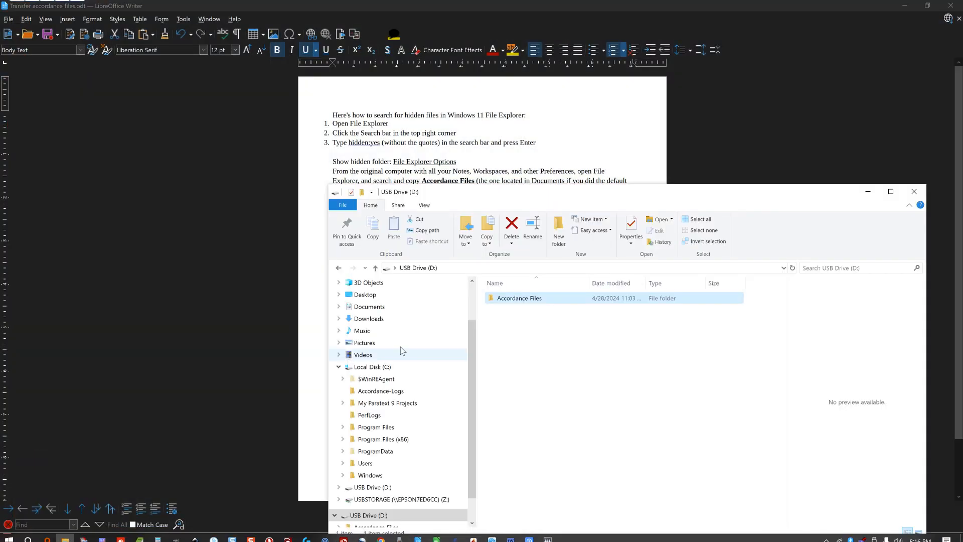
pyautogui.click(375, 367)
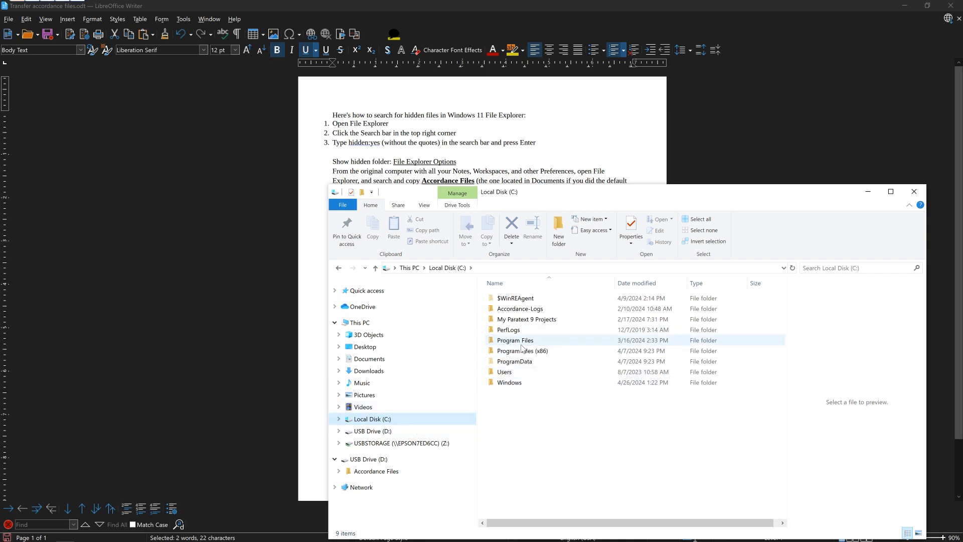
pyautogui.click(507, 372)
pyautogui.doubleClick(512, 374)
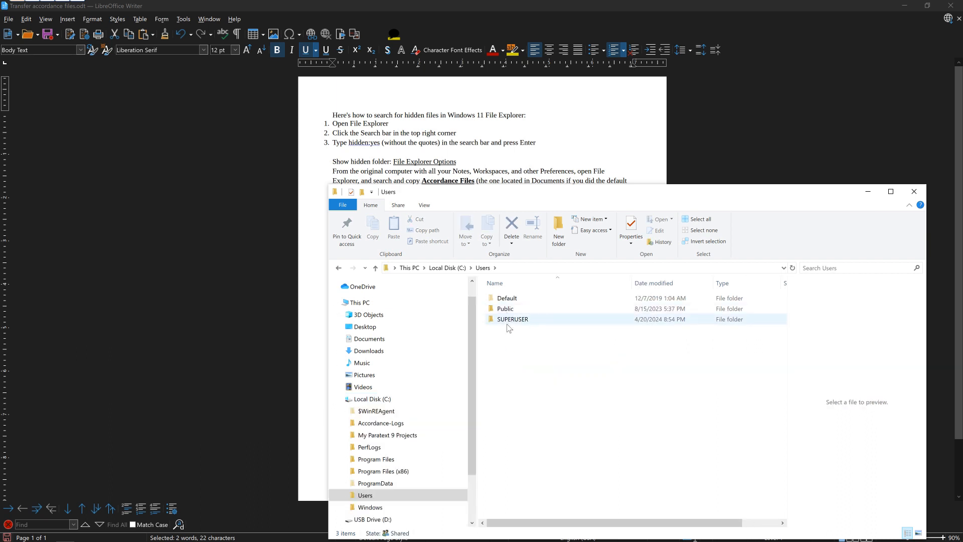
pyautogui.moveTo(511, 324)
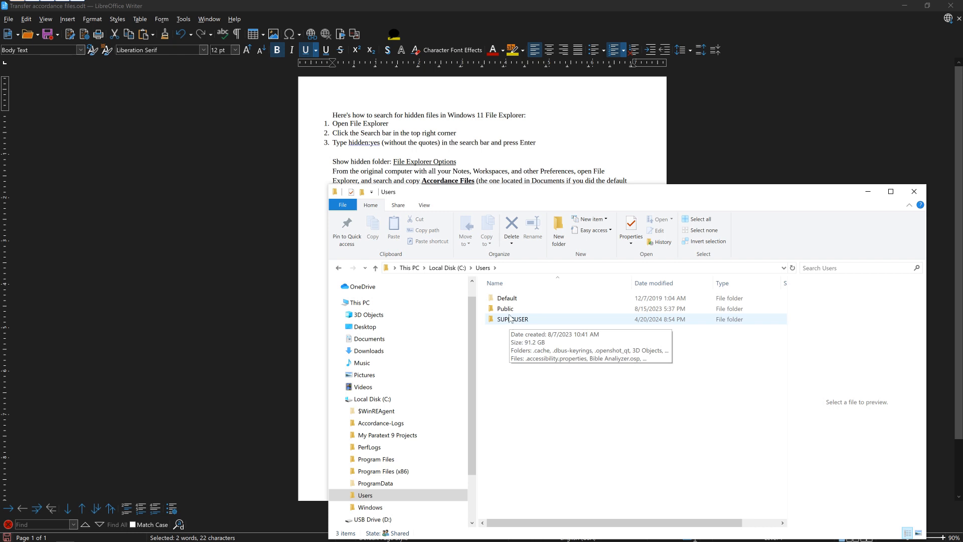
pyautogui.click(511, 319)
pyautogui.doubleClick(510, 319)
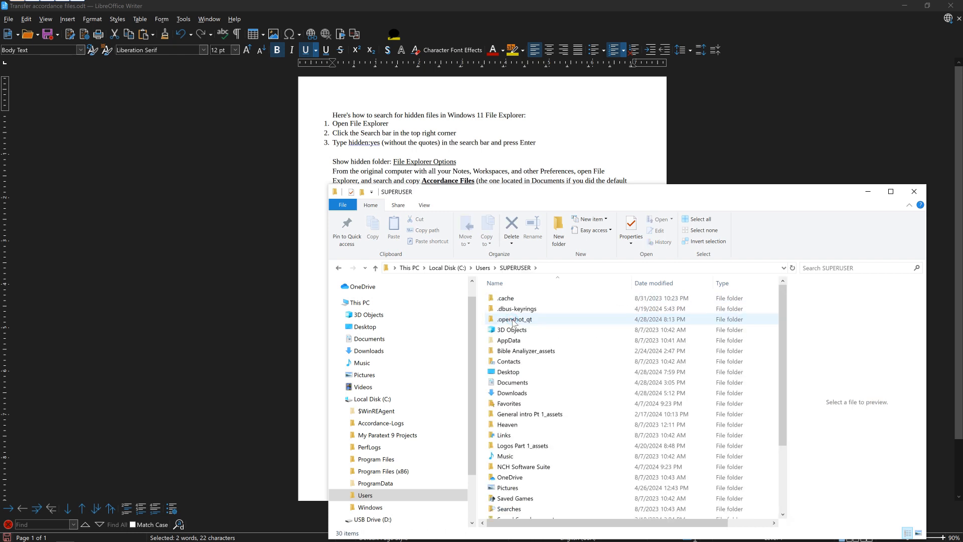
# Open the Accordance Preferences folder inside AppData, Local, Accordance
pyautogui.moveTo(511, 343)
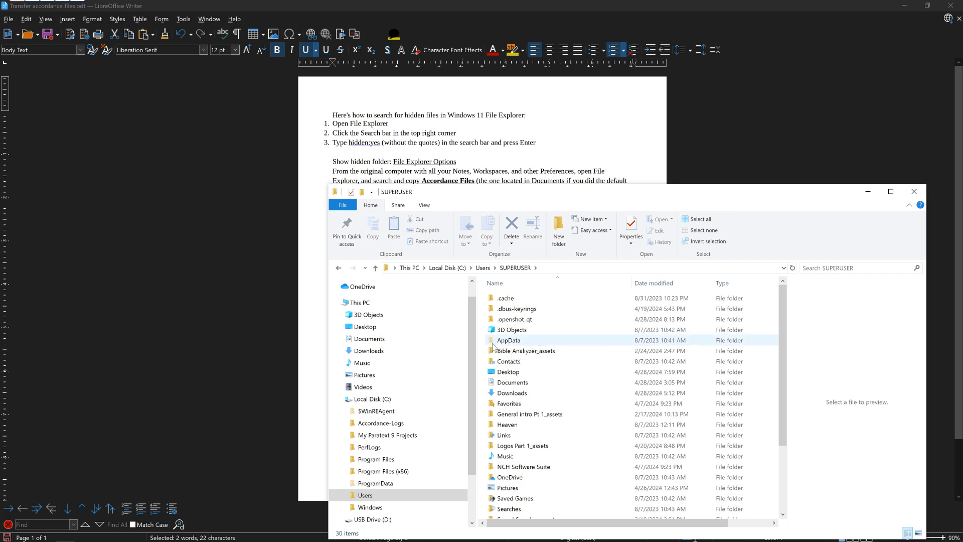
pyautogui.doubleClick(504, 343)
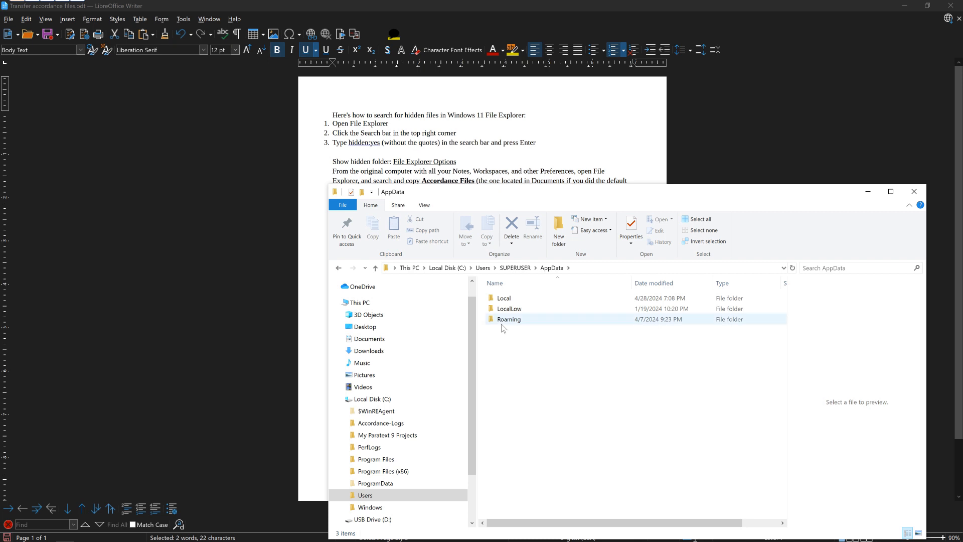
pyautogui.doubleClick(506, 301)
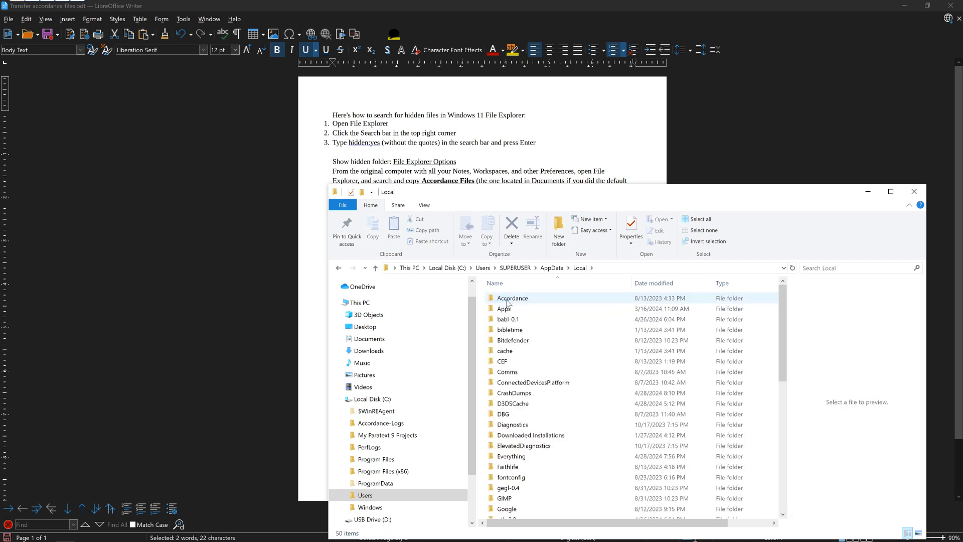
pyautogui.doubleClick(510, 299)
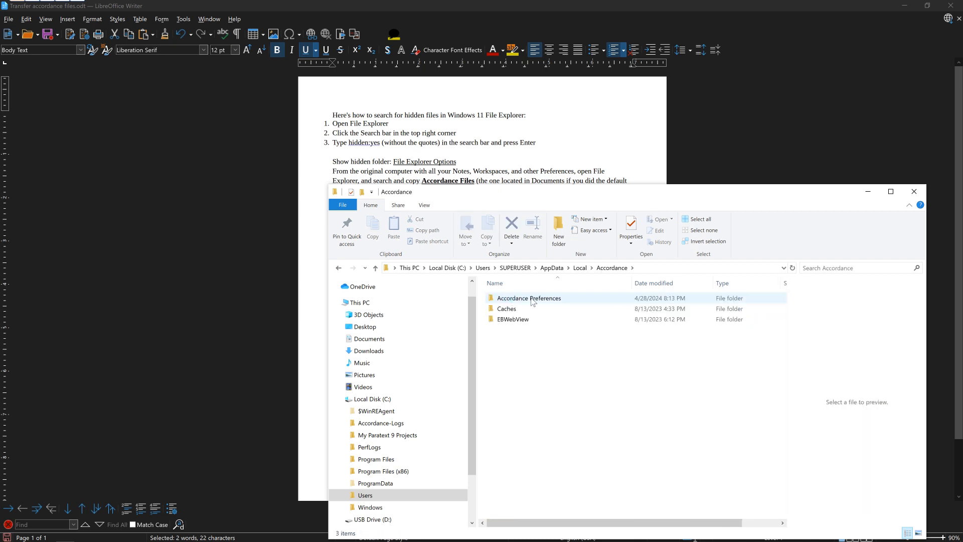
pyautogui.doubleClick(529, 301)
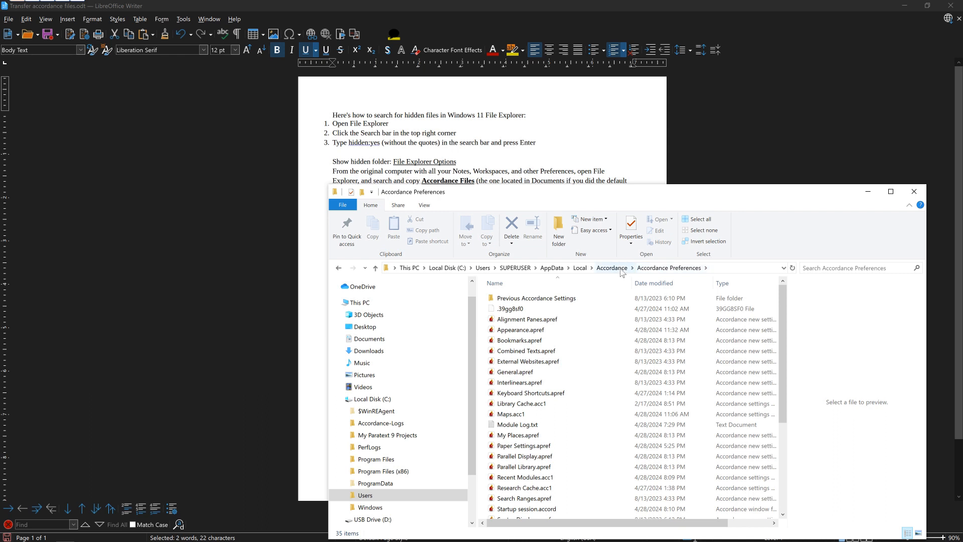
# Return to the parent Accordance folder and copy the Accordance Preferences folder
pyautogui.click(621, 270)
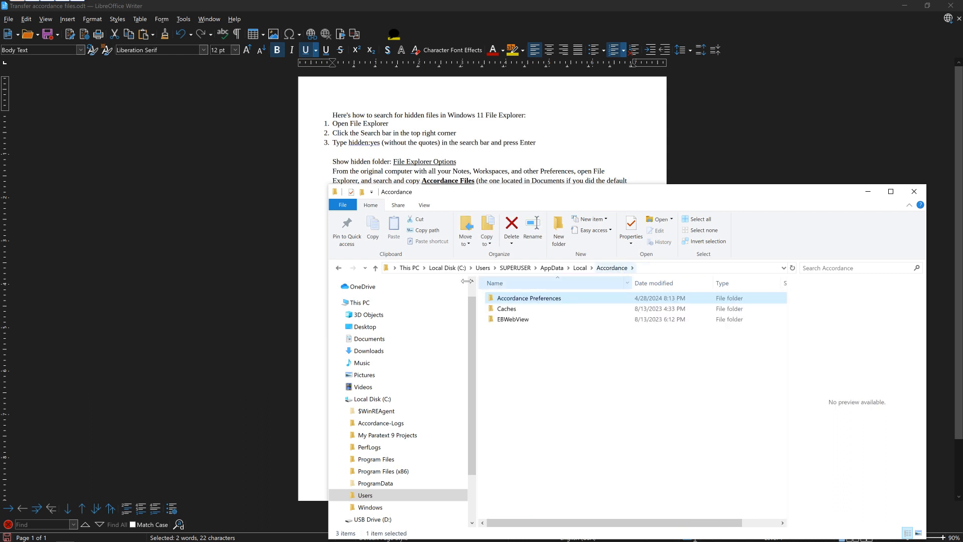
pyautogui.rightClick(530, 305)
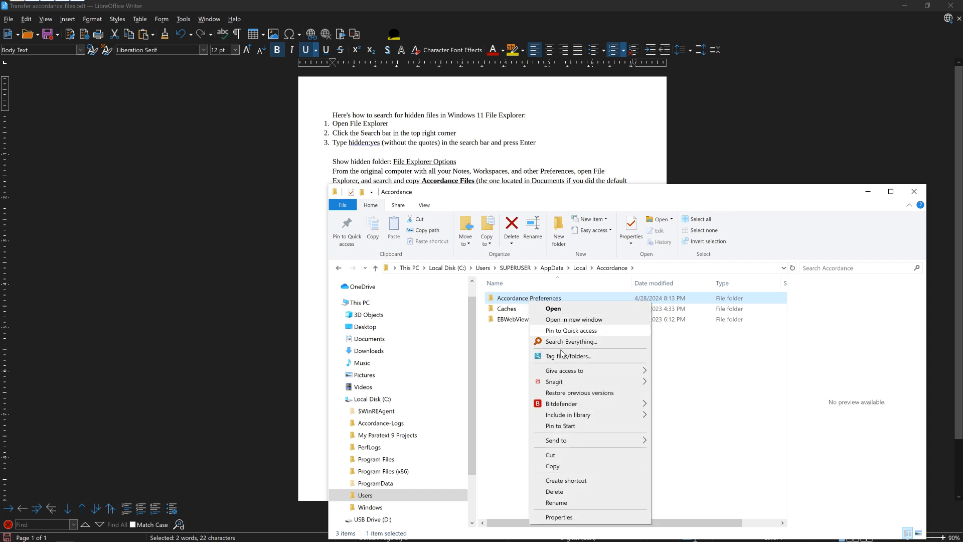
pyautogui.click(552, 466)
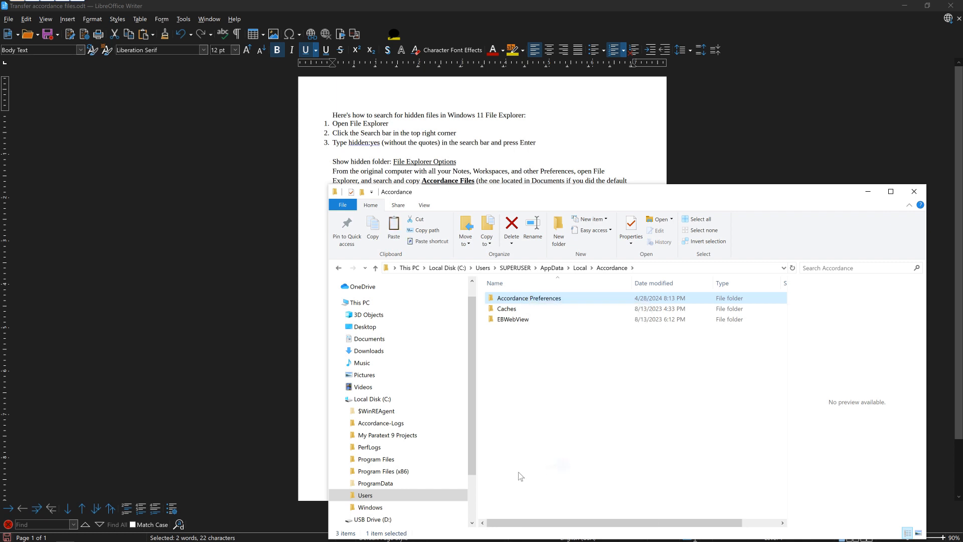
# Paste the copied Accordance Preferences folder onto USB Drive (D:) beside the Accordance Files folder
pyautogui.scroll(-3, 381, 481)
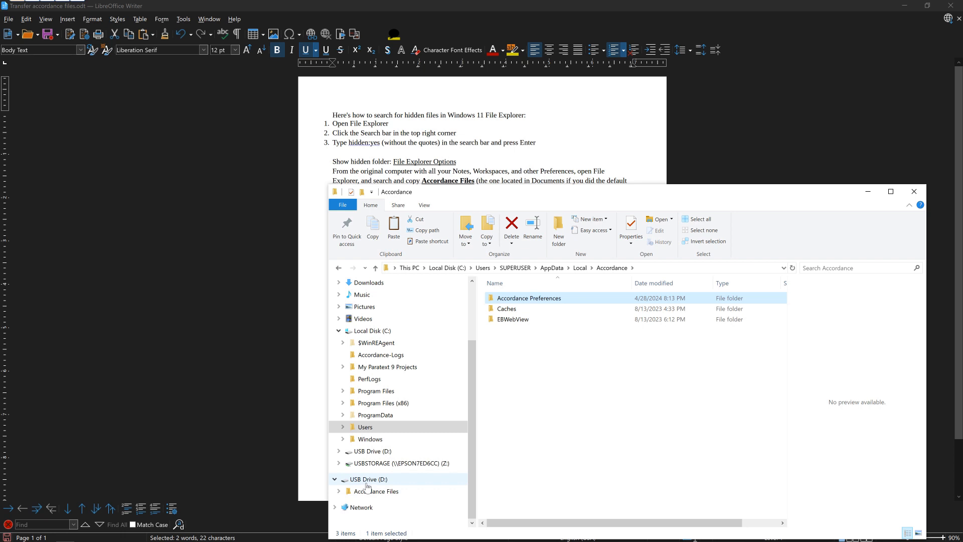
pyautogui.click(367, 481)
pyautogui.rightClick(536, 347)
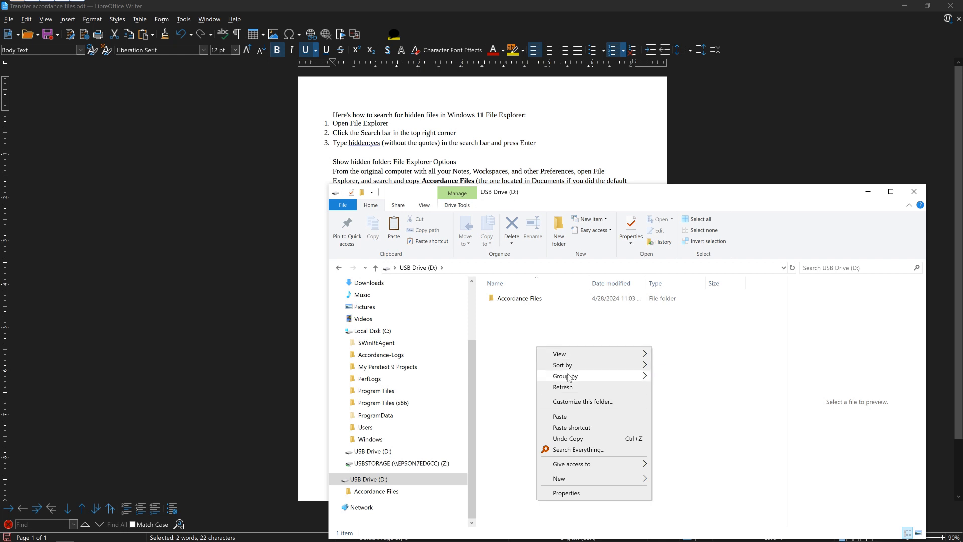
pyautogui.click(526, 304)
pyautogui.rightClick(519, 300)
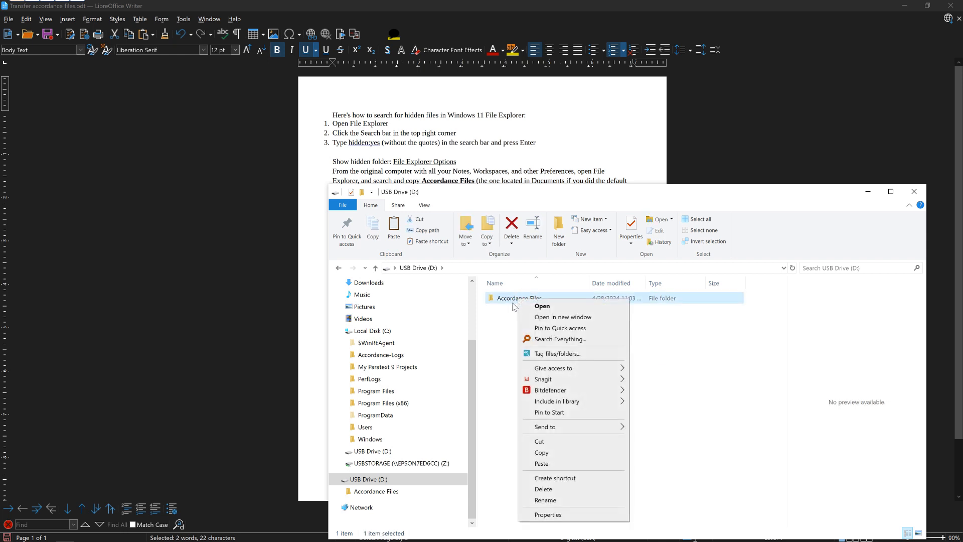
pyautogui.click(501, 337)
pyautogui.rightClick(501, 337)
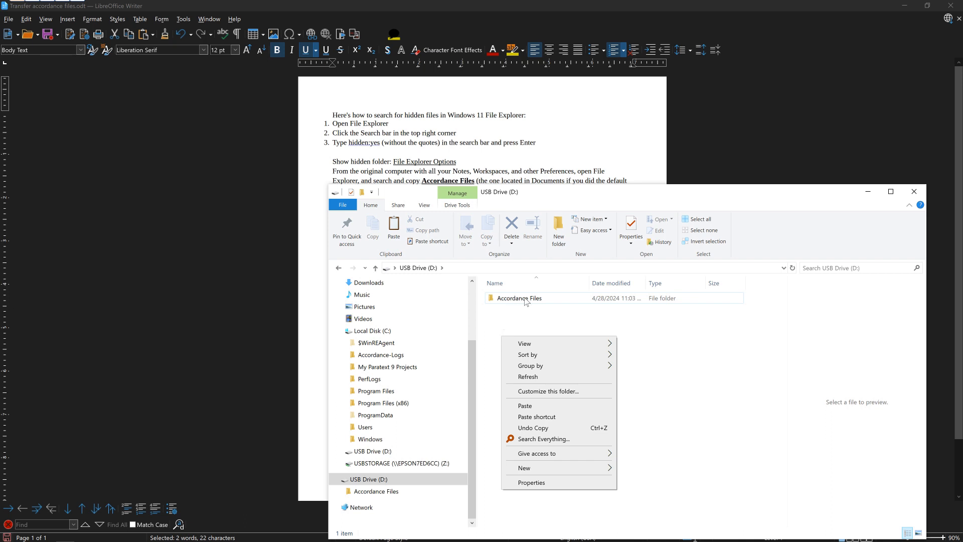
pyautogui.click(548, 407)
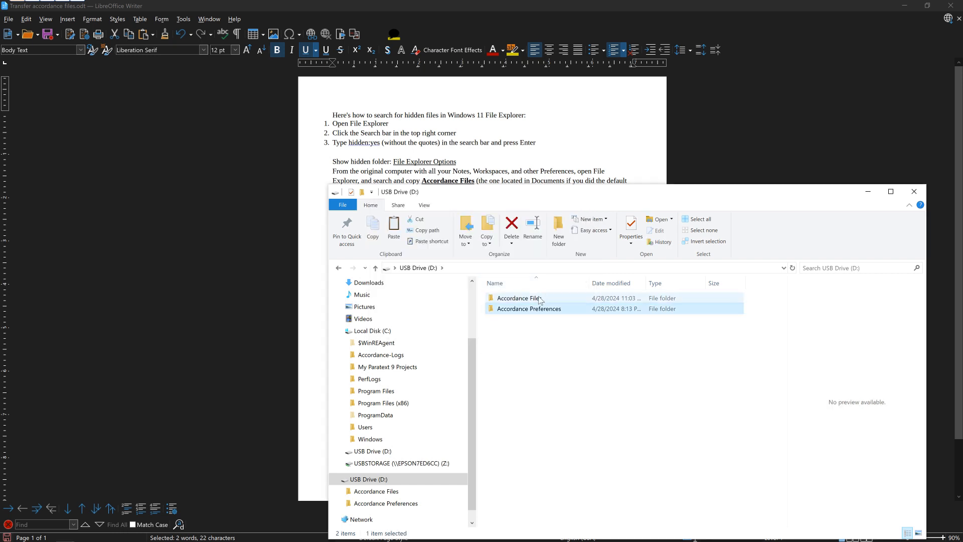
# Check the contents of the Accordance Files and Accordance Preferences folders on USB Drive (D:), and return to the drive's root
pyautogui.doubleClick(540, 300)
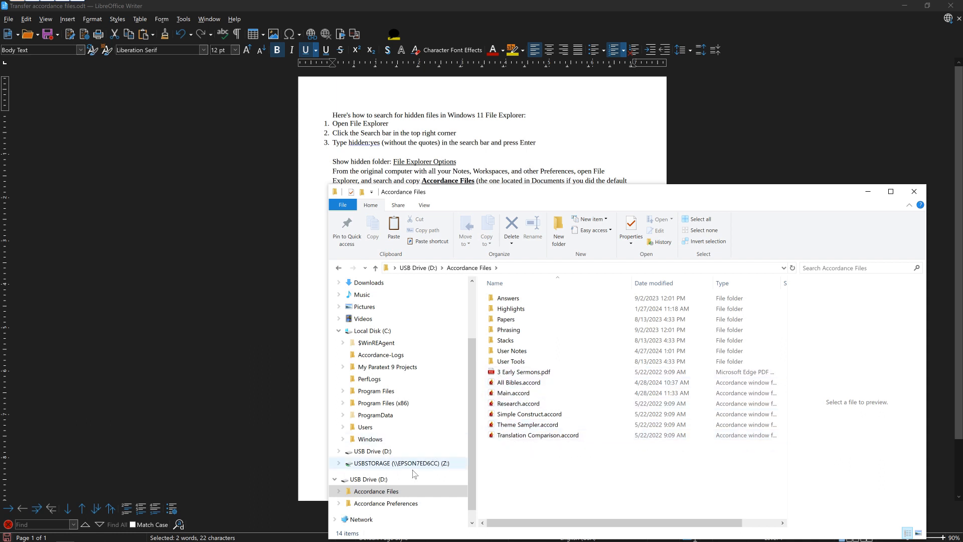
pyautogui.click(382, 503)
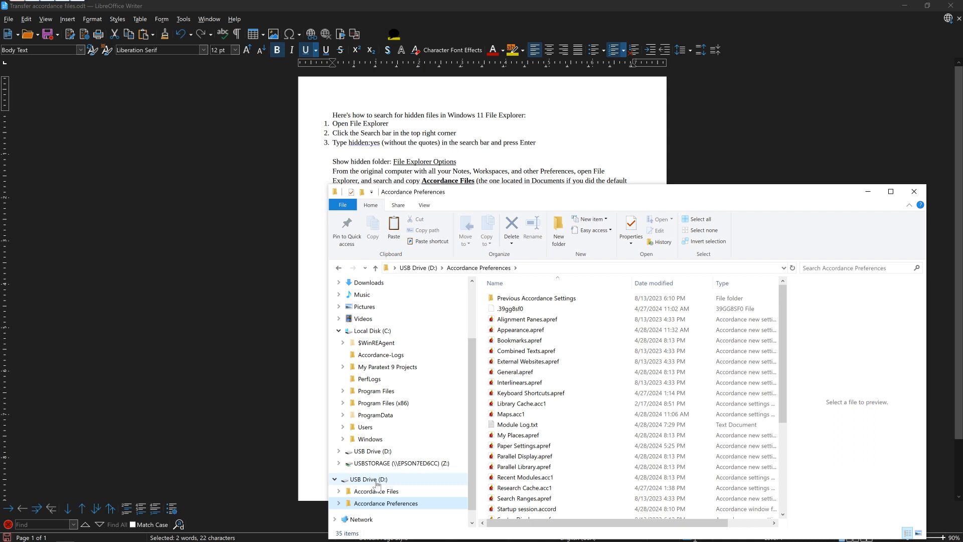
pyautogui.click(377, 481)
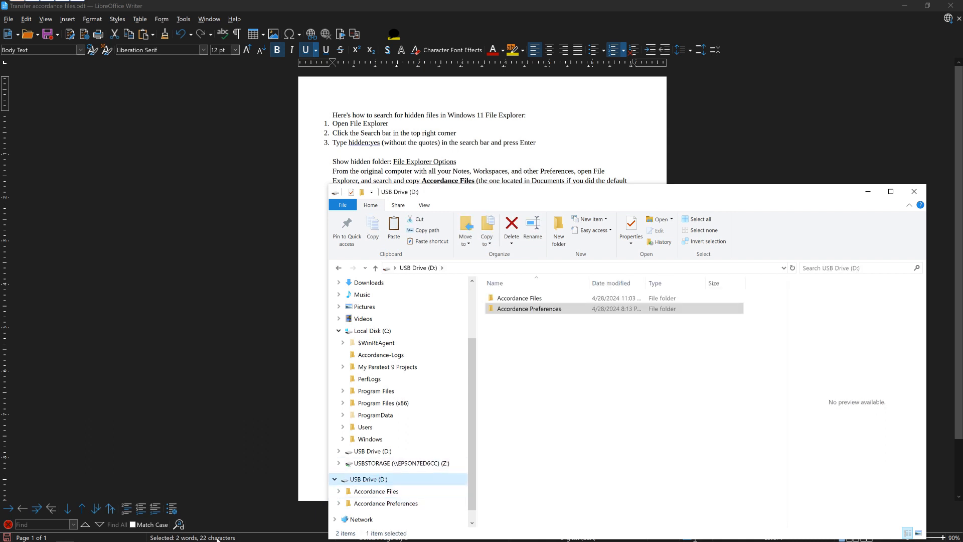
# Find File Explorer Options through Windows search, check the view setting for hidden files, folders and drives, and accept the dialog
pyautogui.moveTo(218, 540)
pyautogui.click(24, 537)
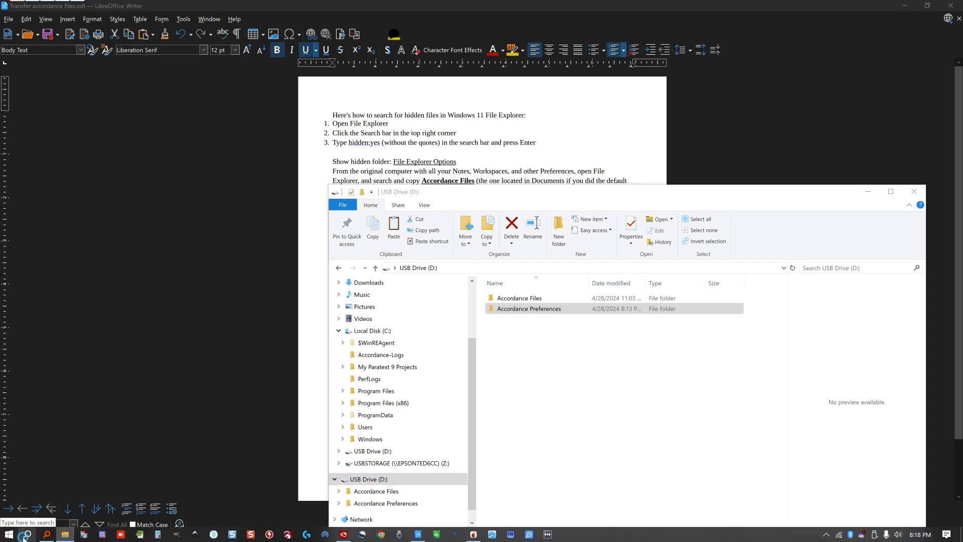
pyautogui.hotkey('ctrl', '`')
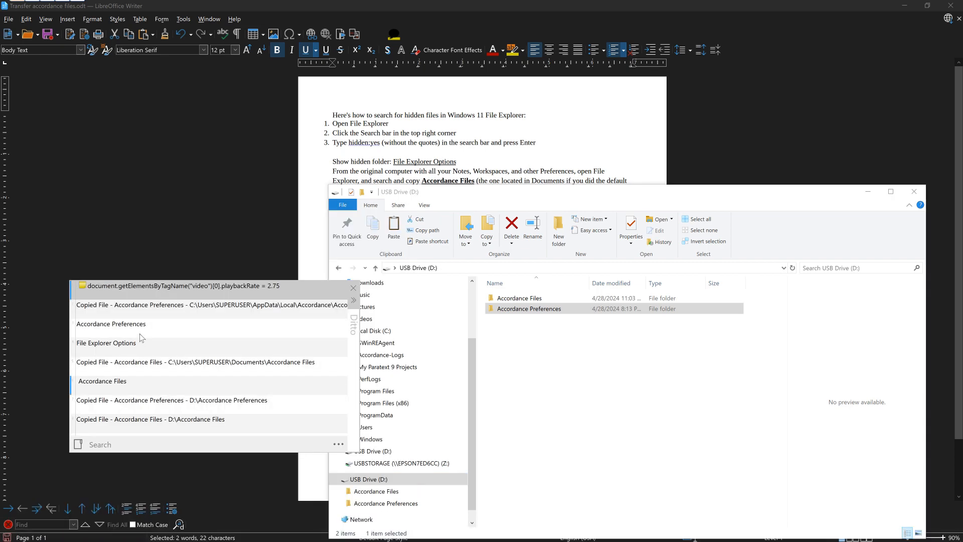
pyautogui.doubleClick(121, 349)
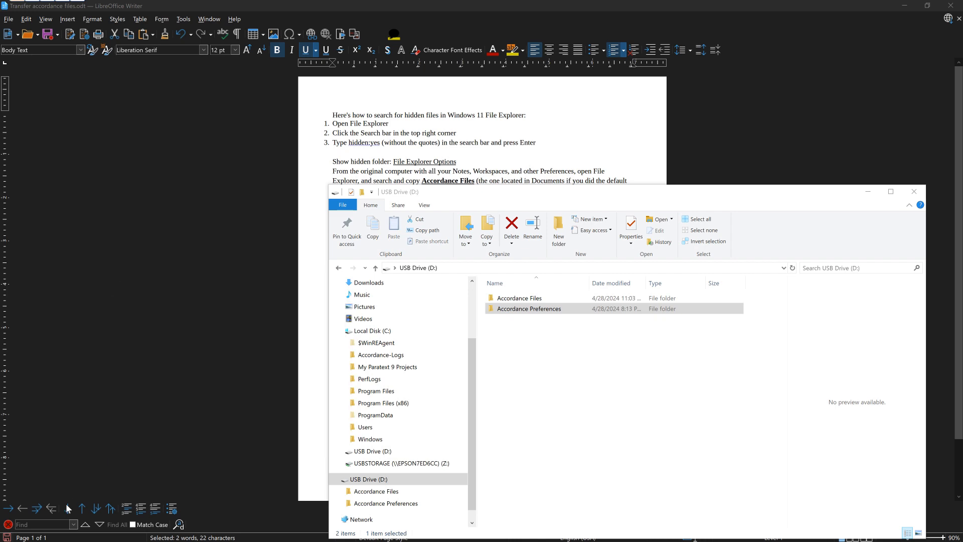
pyautogui.click(27, 536)
pyautogui.hotkey('ctrl', 'v')
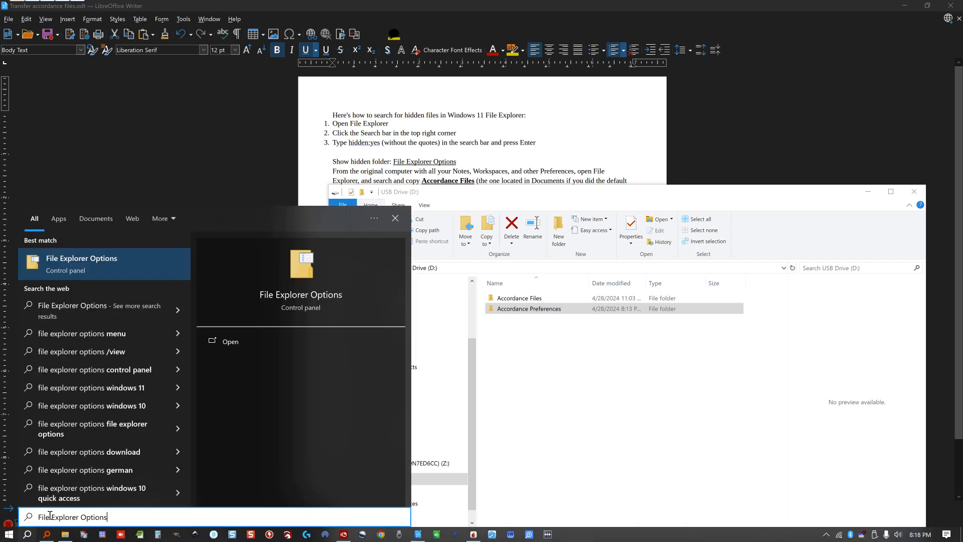
pyautogui.click(105, 276)
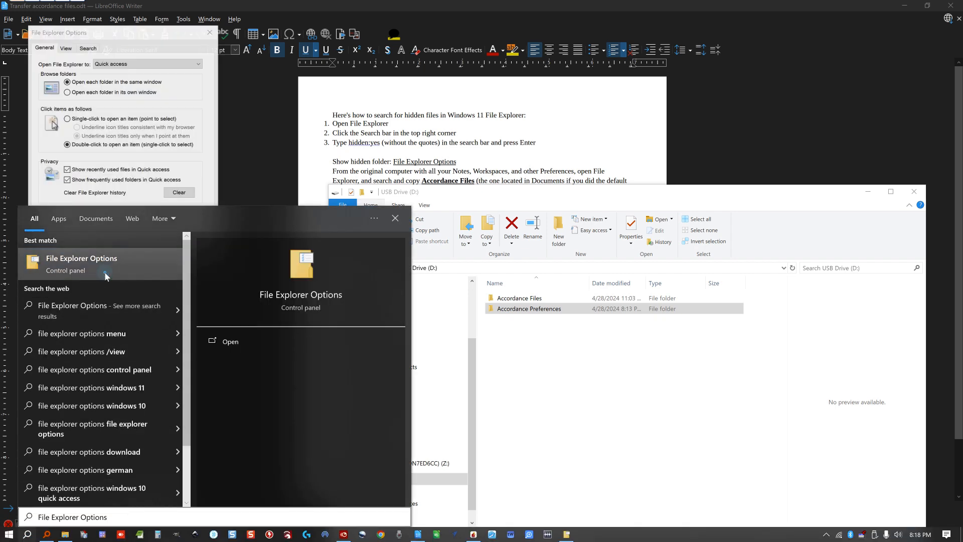
pyautogui.click(66, 47)
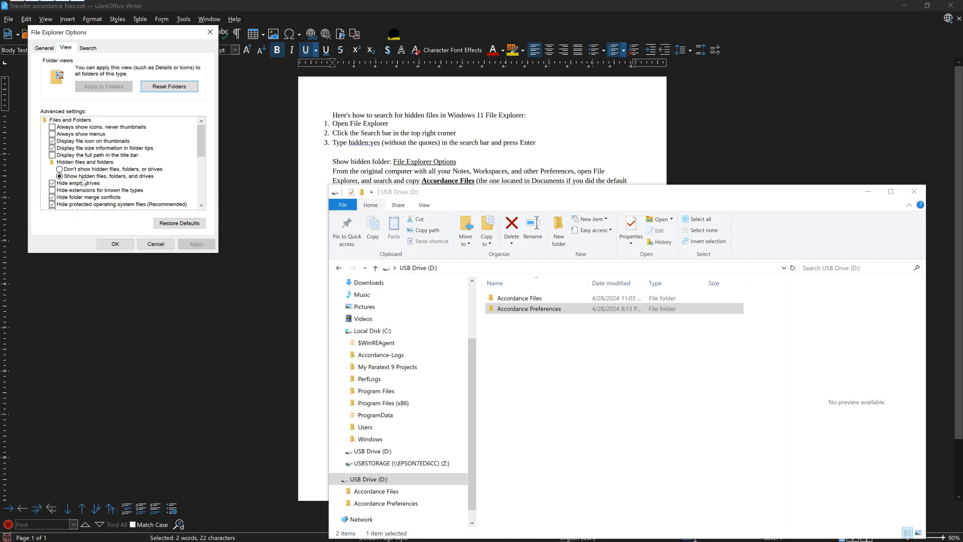
pyautogui.click(115, 245)
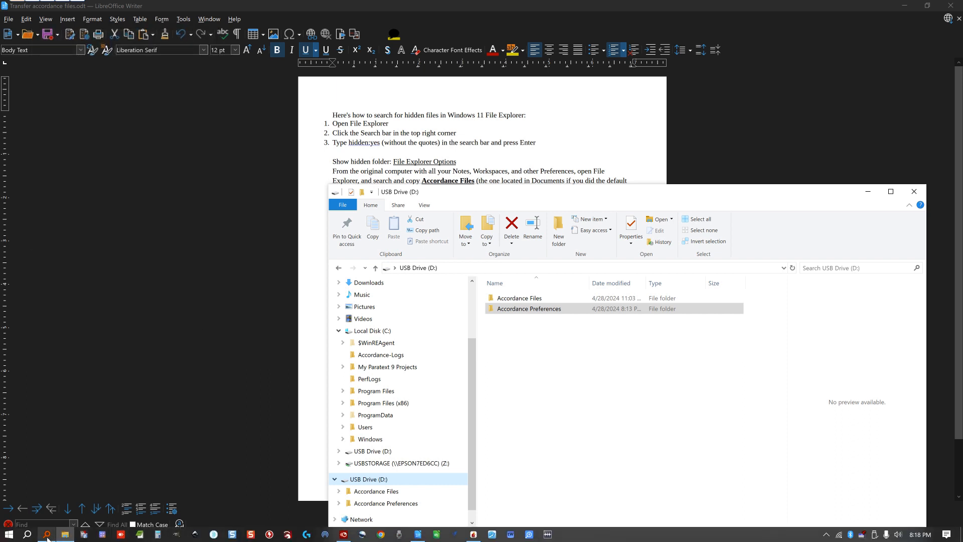
# Check the Accordance Preferences paths in Everything, close it, and move the File Explorer window higher on the screen
pyautogui.click(46, 536)
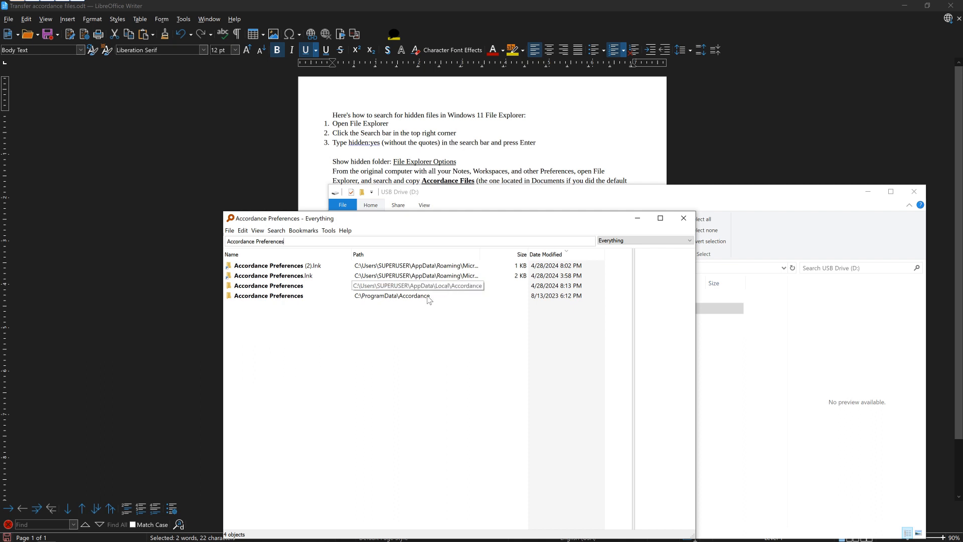
pyautogui.click(683, 218)
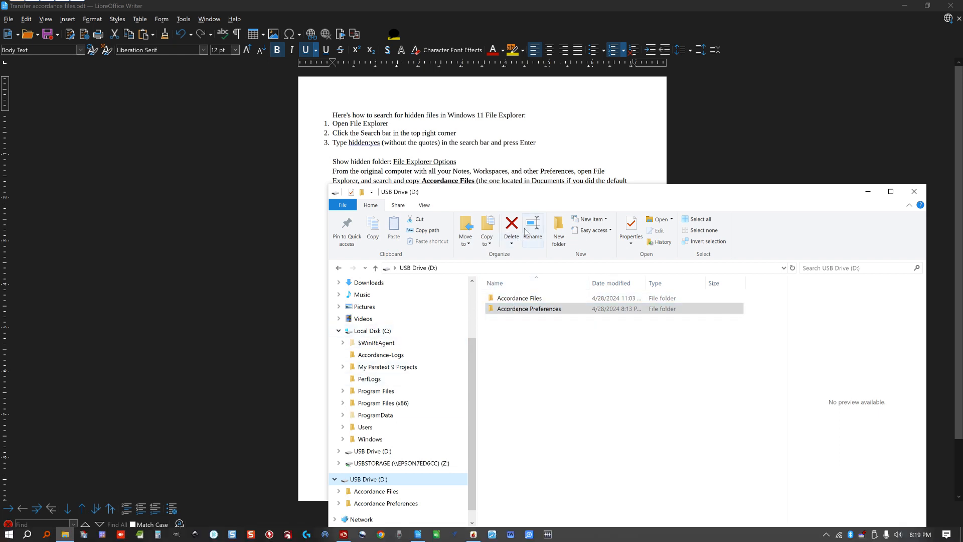
pyautogui.moveTo(530, 192); pyautogui.dragTo(534, 146)
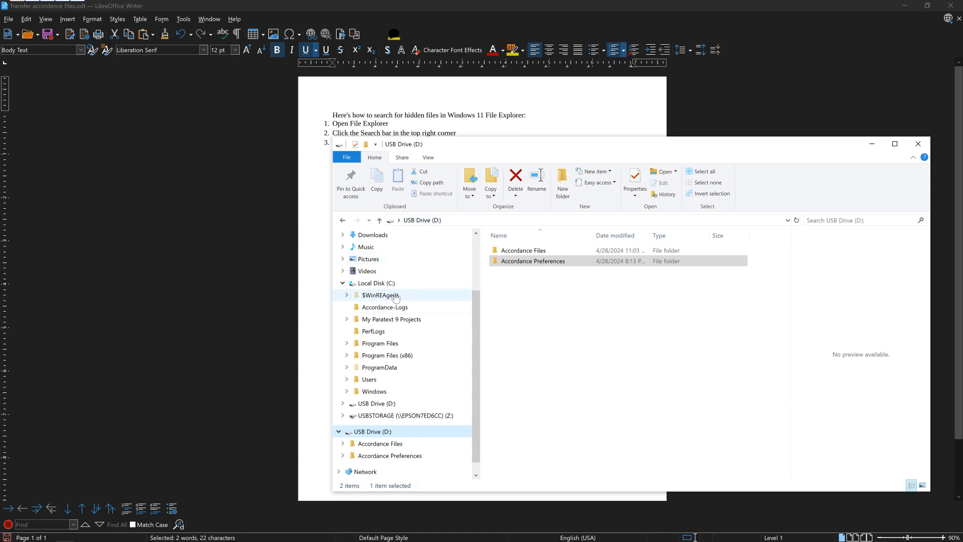
# Open the Accordance Files folder on USB Drive (D:) and copy that folder
pyautogui.click(378, 446)
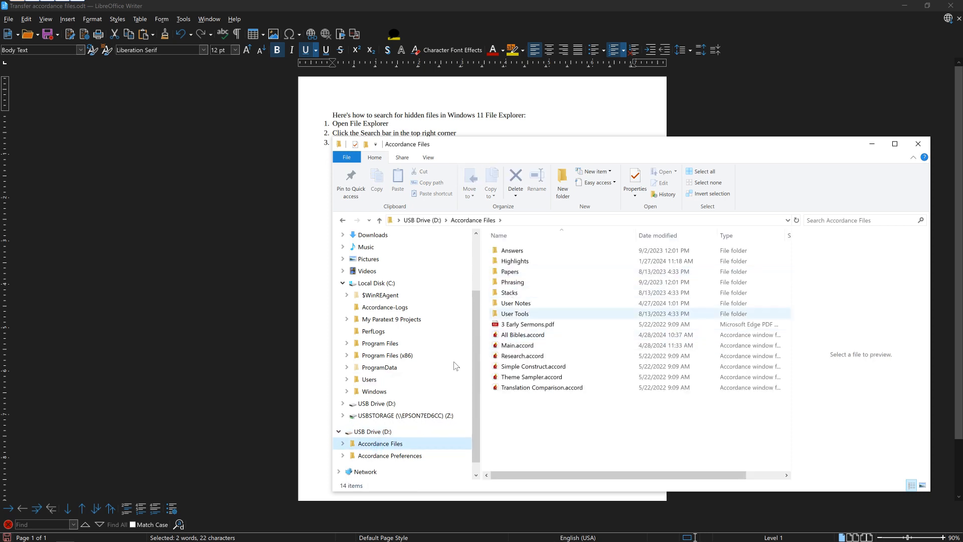
pyautogui.rightClick(370, 448)
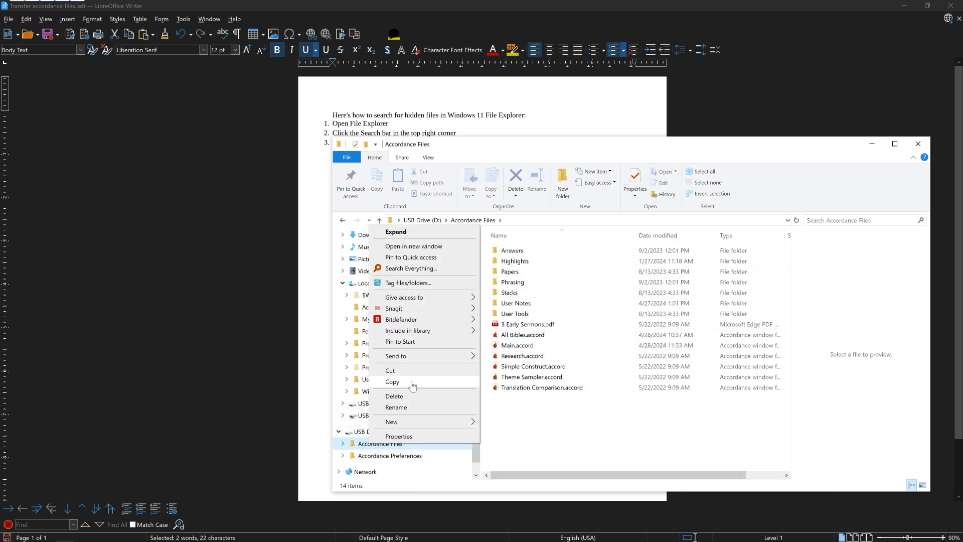
pyautogui.click(392, 382)
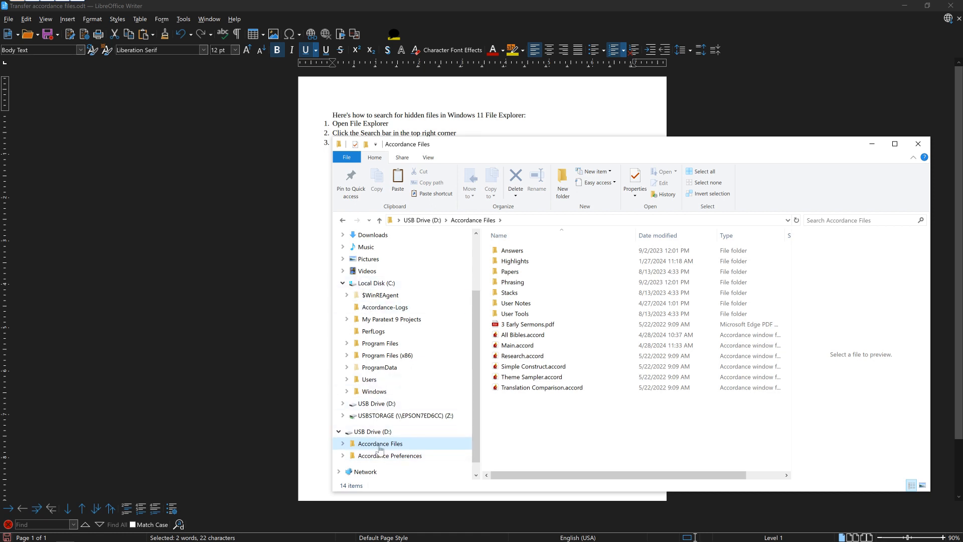
# Paste the copied Accordance Files folder into Documents, replacing the files in the destination
pyautogui.scroll(2, 362, 265)
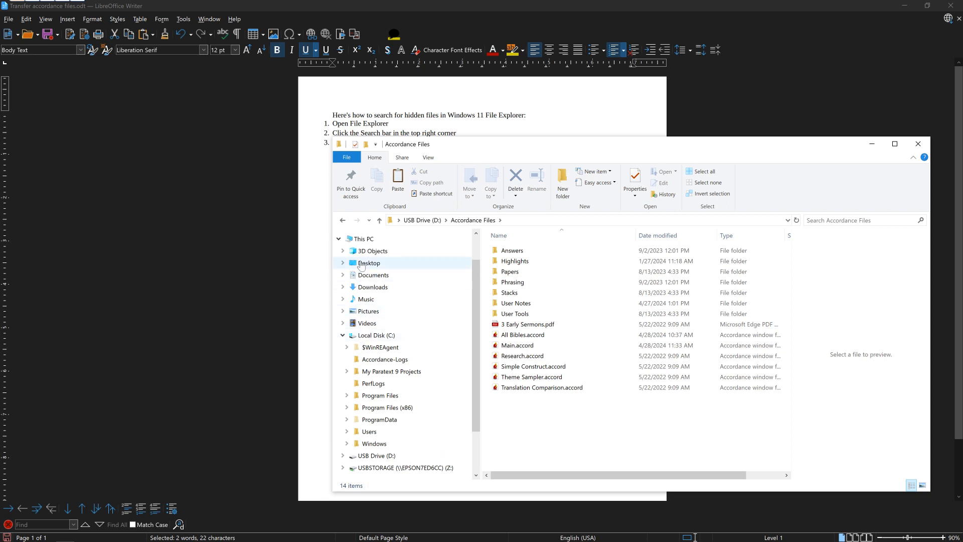
pyautogui.click(372, 277)
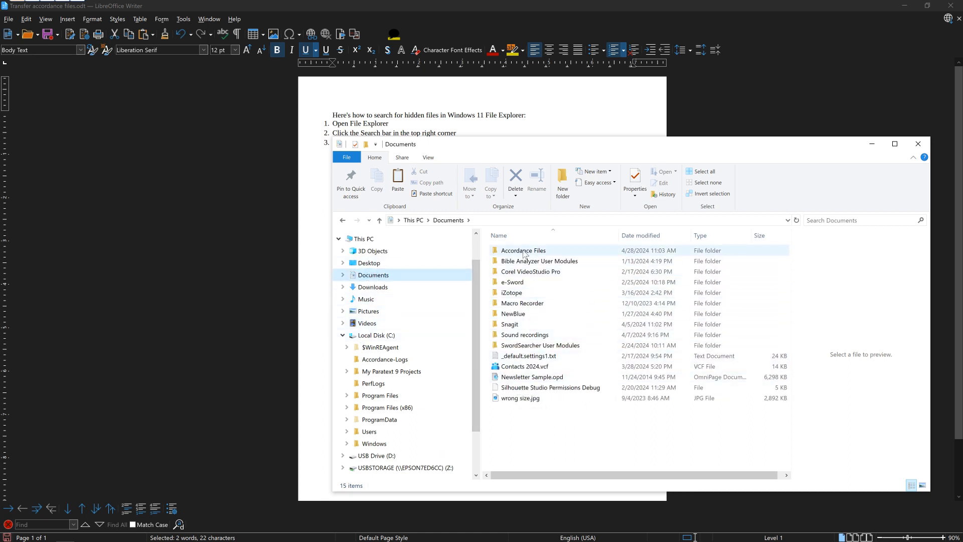
pyautogui.rightClick(535, 430)
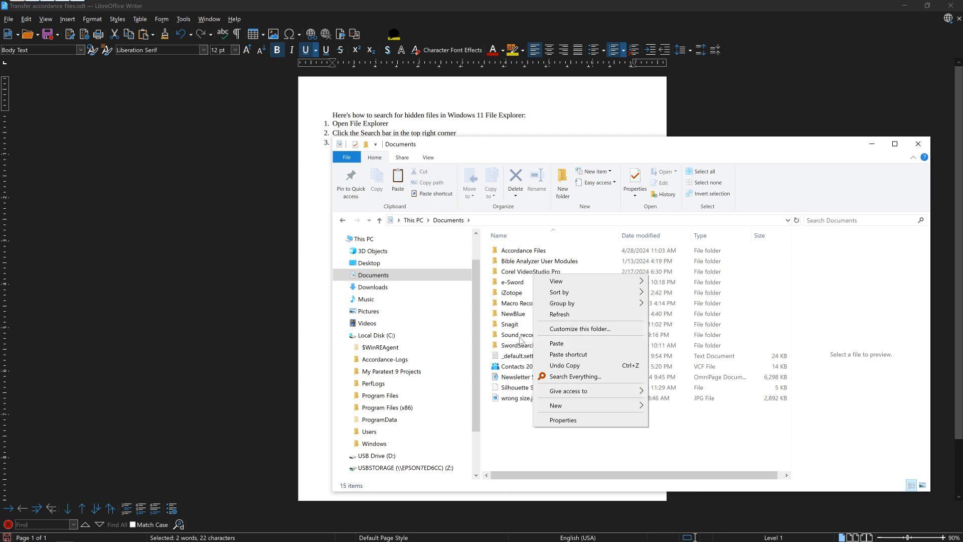
pyautogui.click(571, 343)
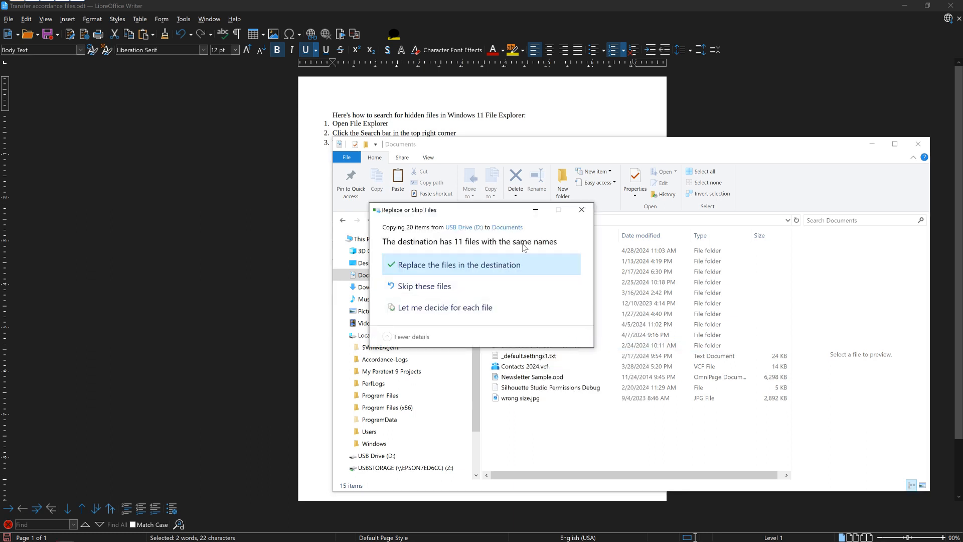
pyautogui.click(499, 267)
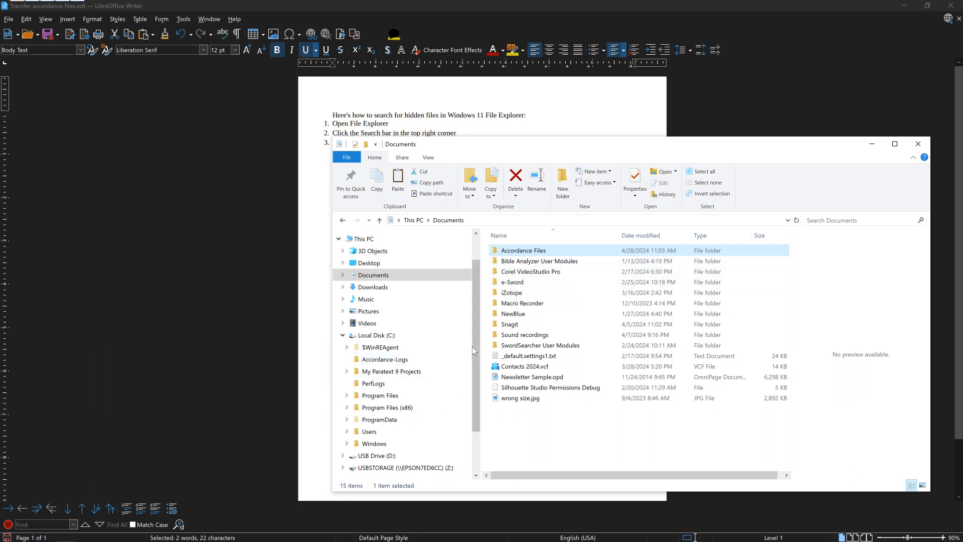
# Return to the root of USB Drive (D:) and copy the Accordance Preferences folder
pyautogui.moveTo(473, 344); pyautogui.dragTo(475, 379)
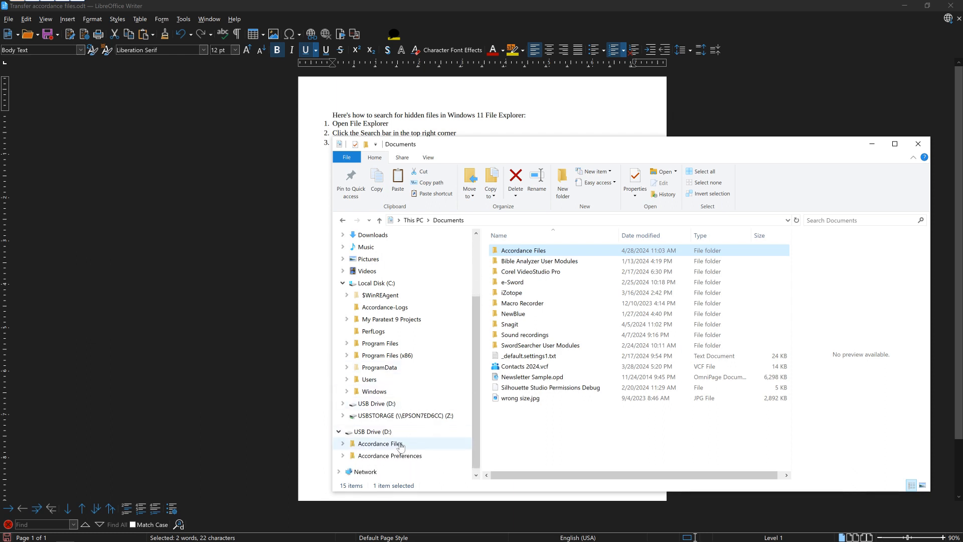
pyautogui.click(381, 433)
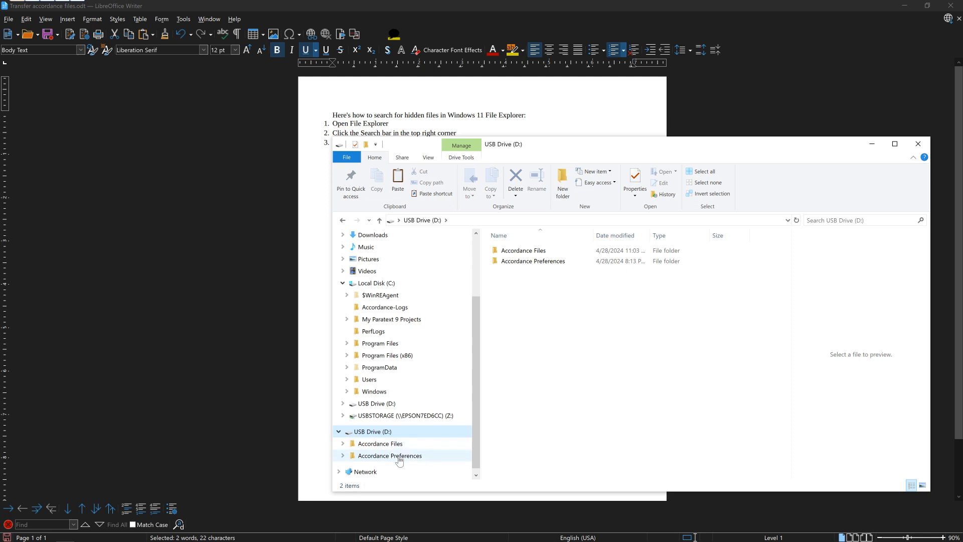
pyautogui.rightClick(545, 261)
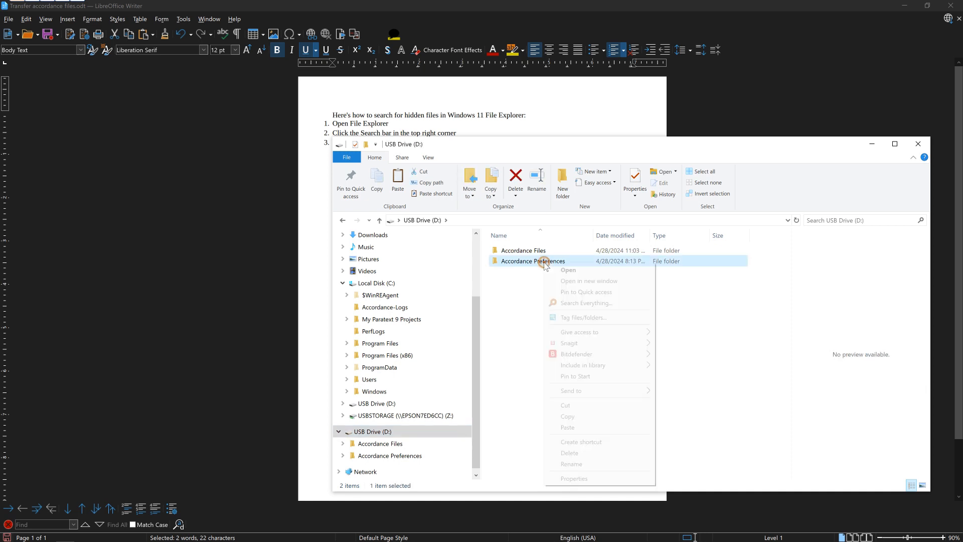
pyautogui.click(568, 416)
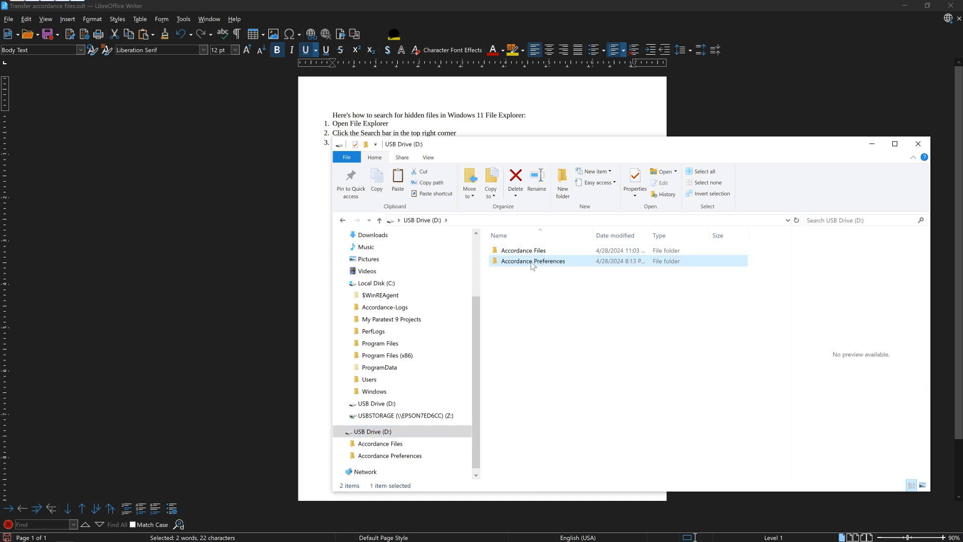
# Open the Accordance folder on Local Disk (C:) under Users, the SUPERUSER profile, AppData, Local
pyautogui.click(372, 284)
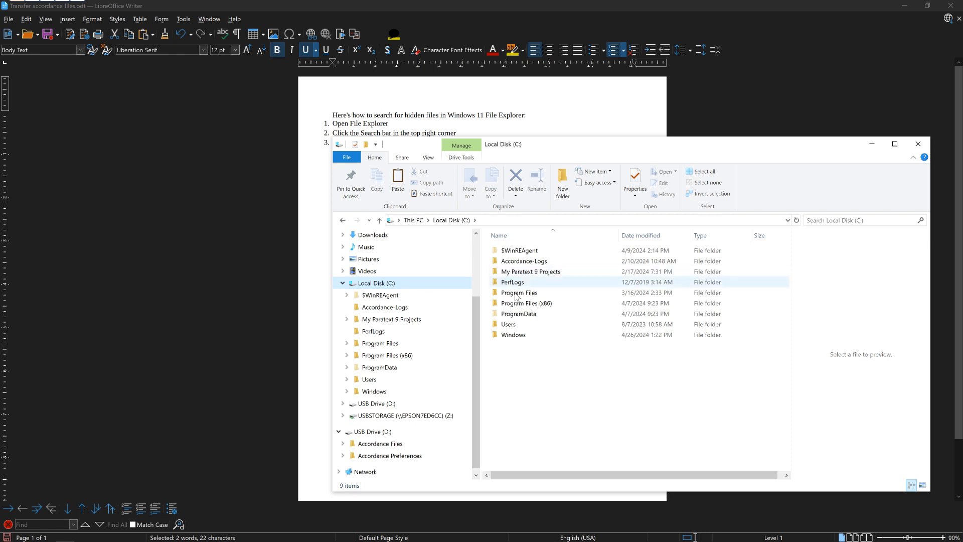
pyautogui.doubleClick(510, 326)
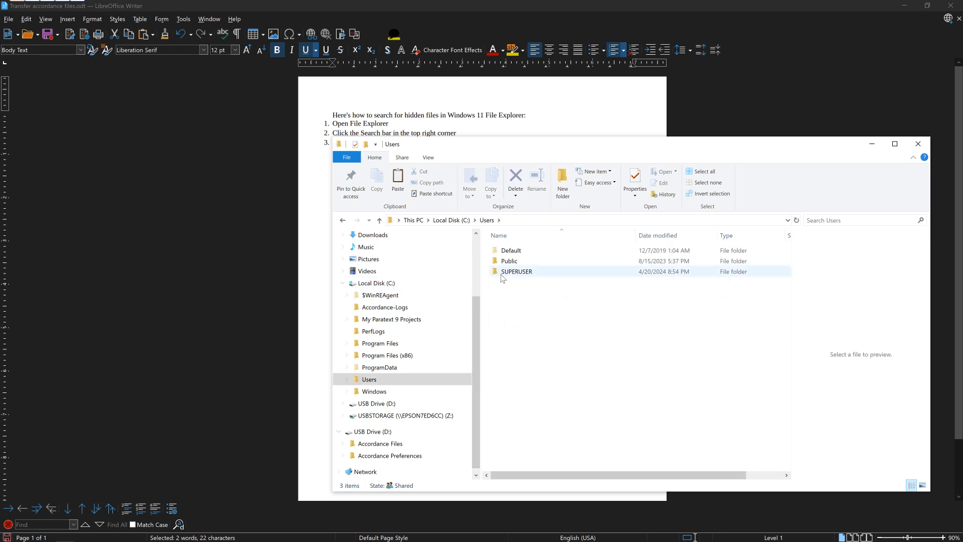
pyautogui.moveTo(516, 274)
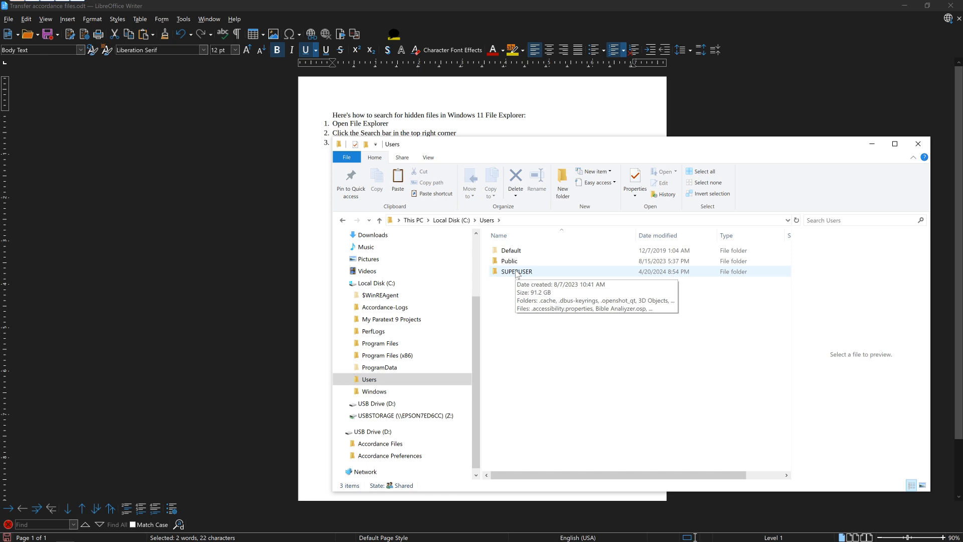
pyautogui.doubleClick(517, 272)
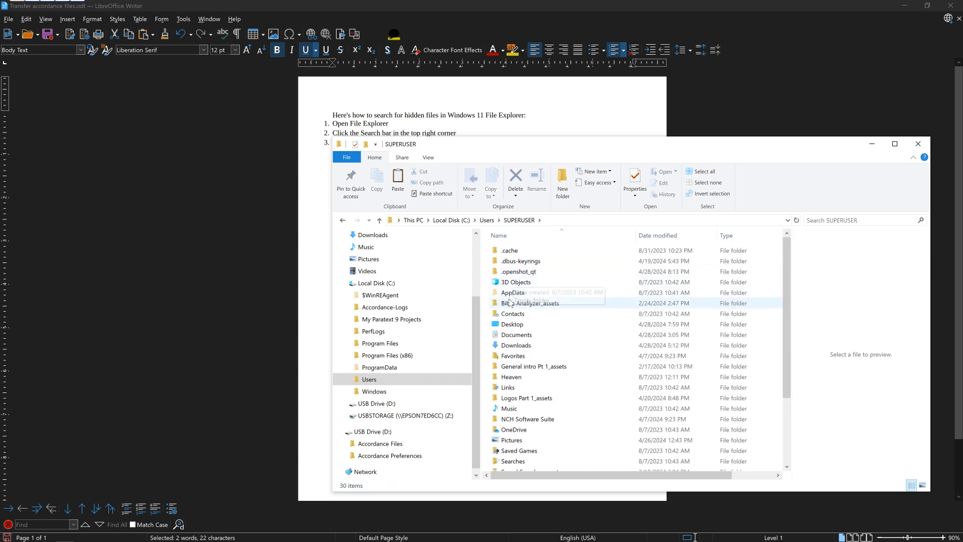
pyautogui.doubleClick(508, 295)
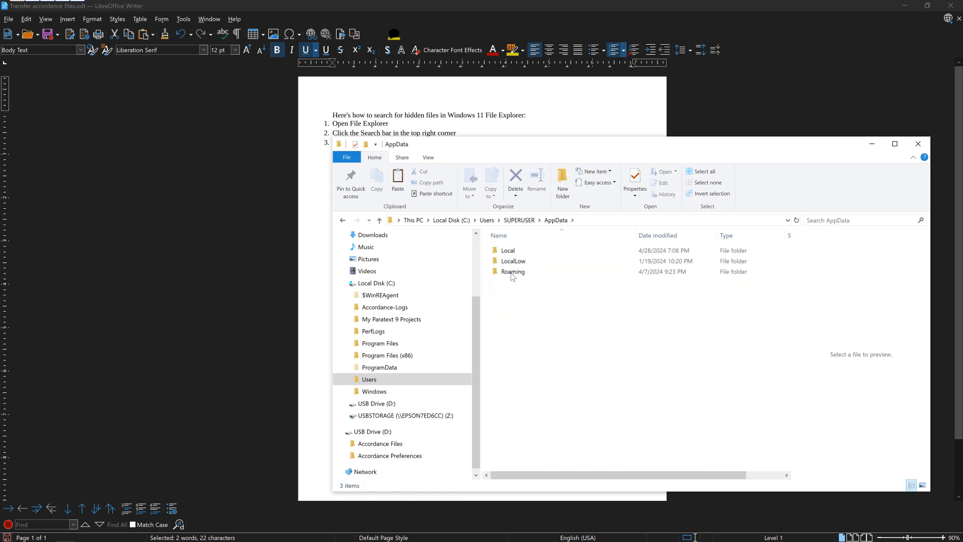
pyautogui.doubleClick(516, 251)
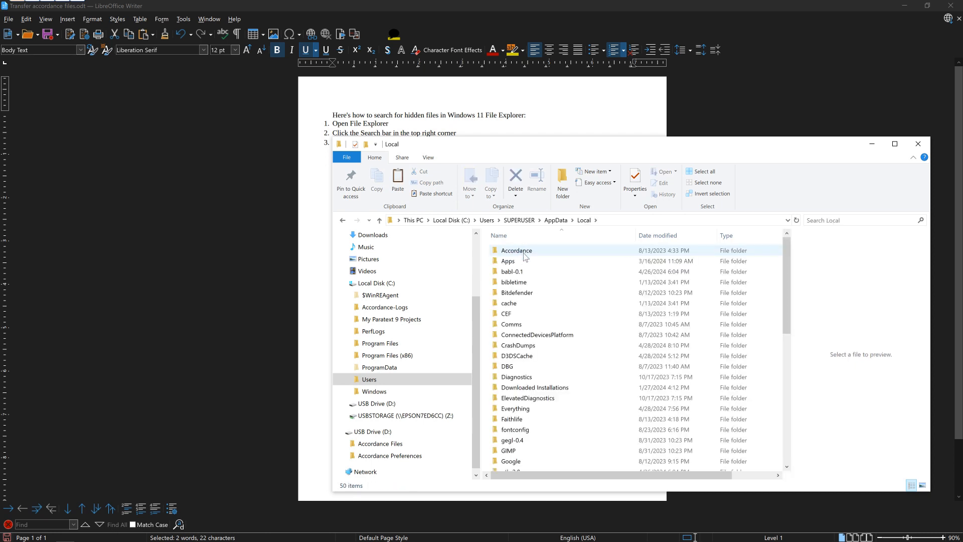
pyautogui.doubleClick(526, 253)
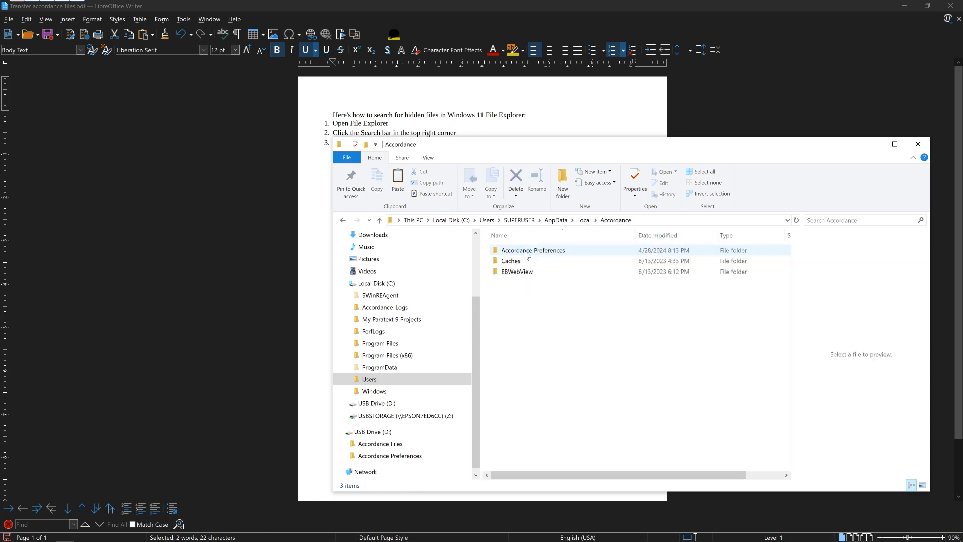
# Paste the copied Accordance Preferences folder into the local Accordance folder, replacing the files in the destination
pyautogui.rightClick(530, 317)
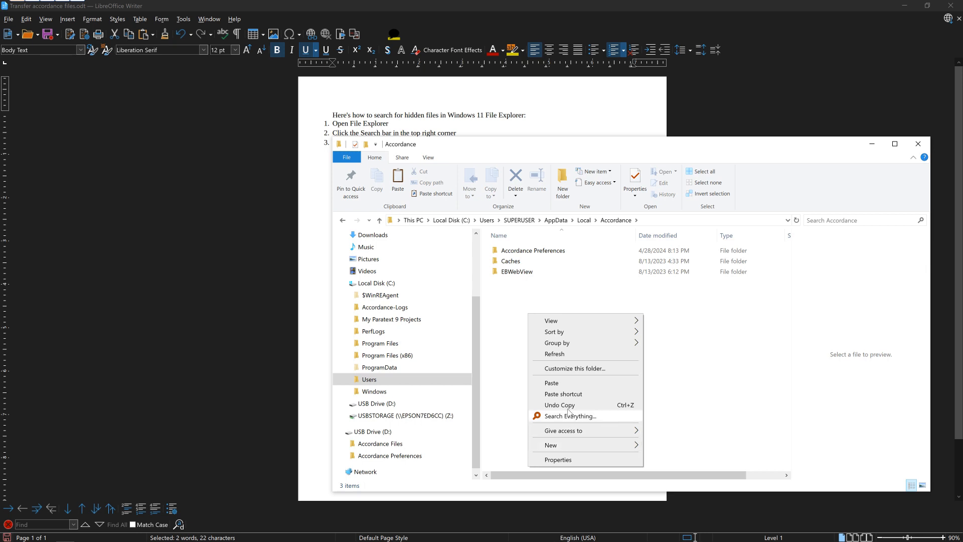
pyautogui.click(571, 384)
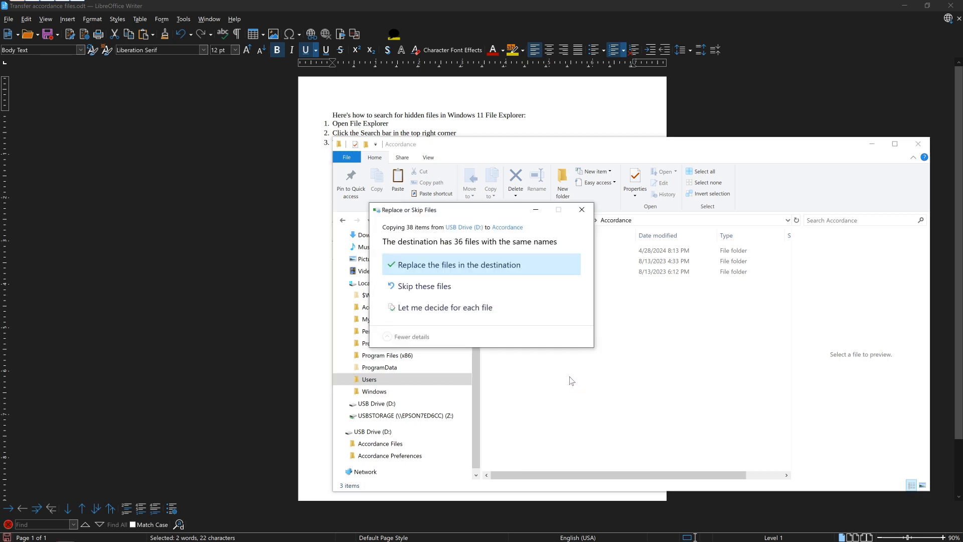
pyautogui.click(474, 271)
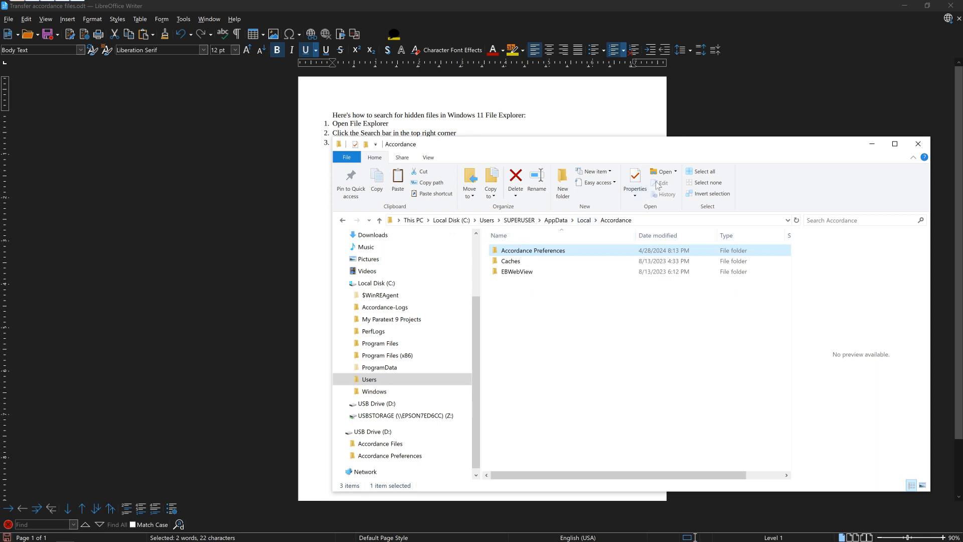
# Close the File Explorer window, switch to Accordance, and close its Main workspace window
pyautogui.click(909, 150)
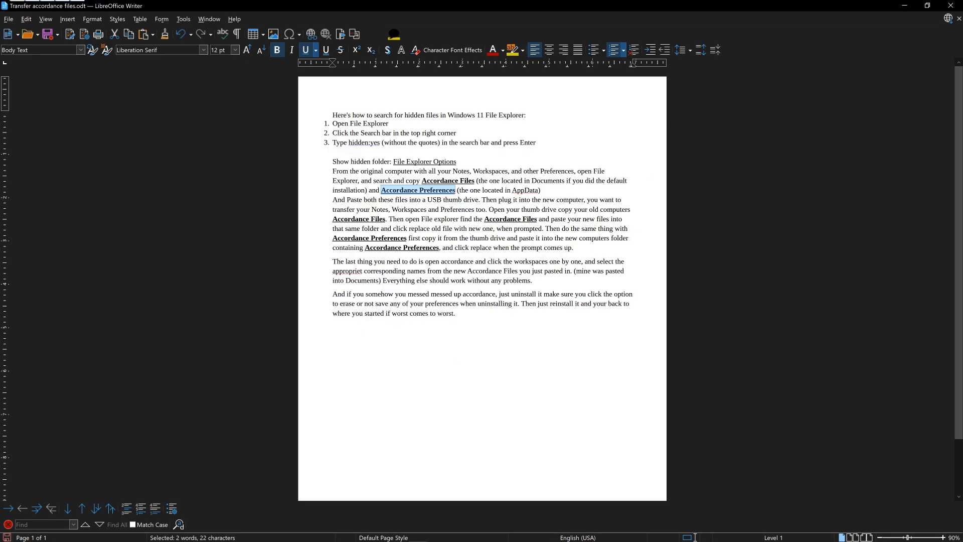
pyautogui.click(474, 535)
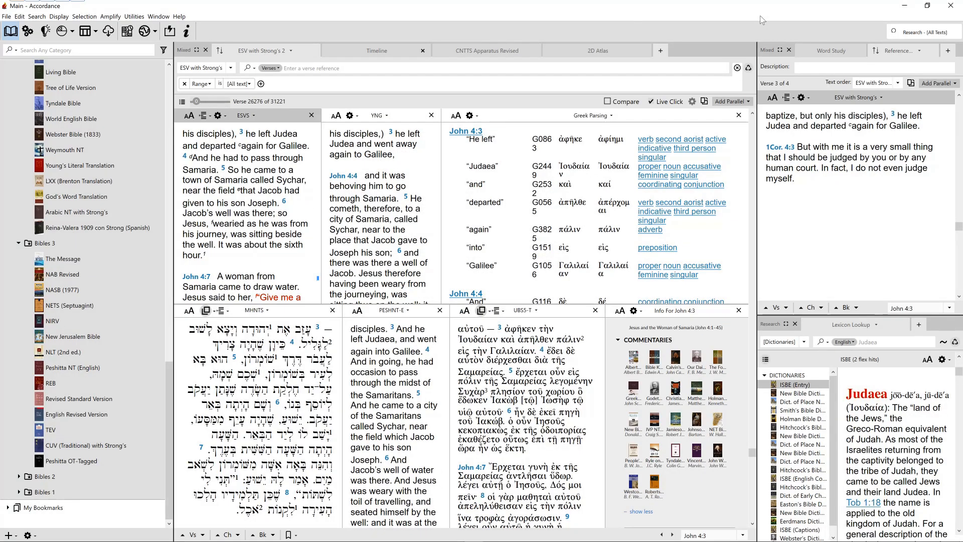
pyautogui.click(951, 6)
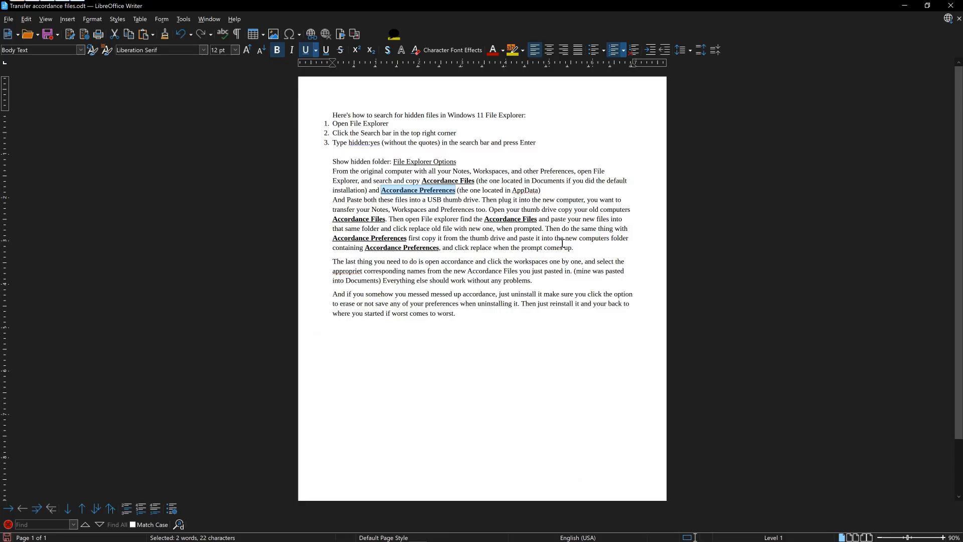
# Switch to Accordance and open the All Bibles workspace to check the transferred layout
pyautogui.moveTo(331, 541)
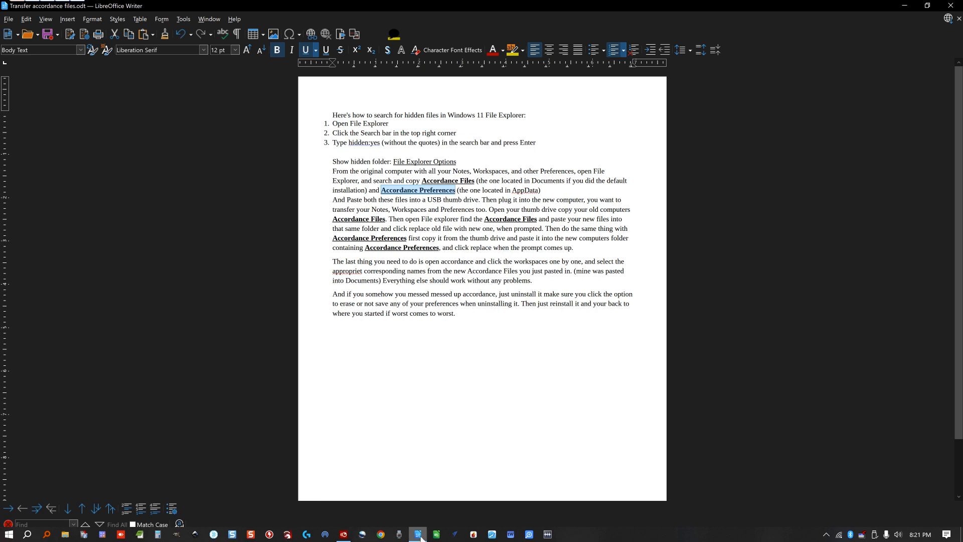
pyautogui.click(471, 534)
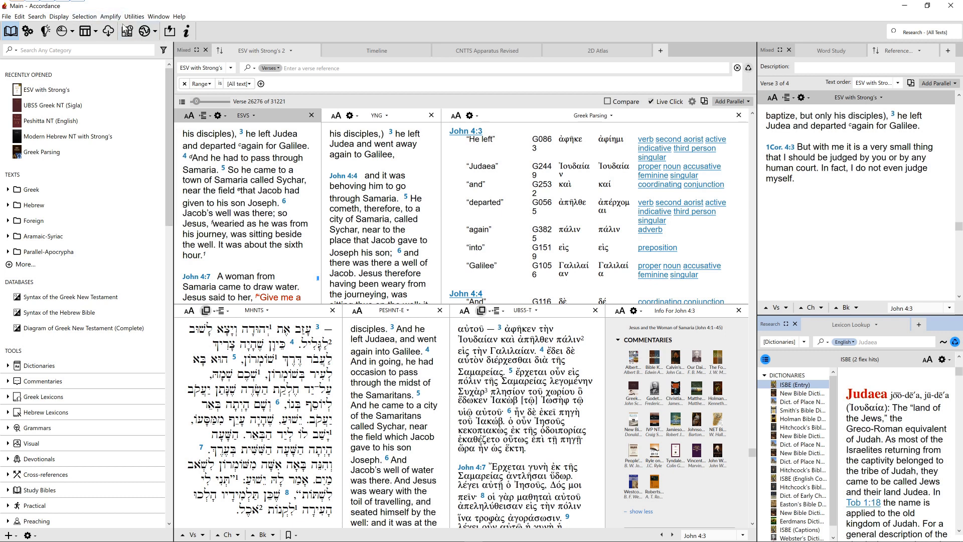
pyautogui.click(95, 31)
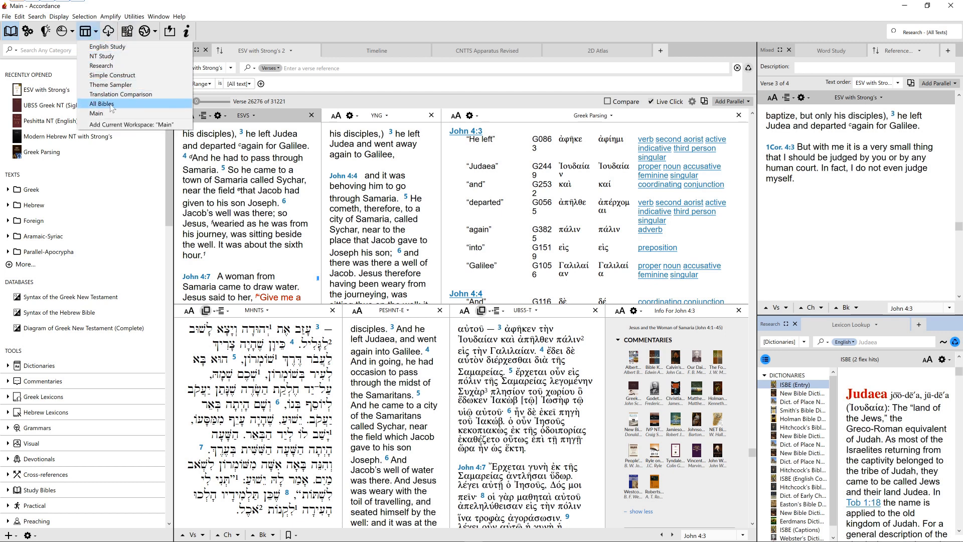
pyautogui.click(108, 104)
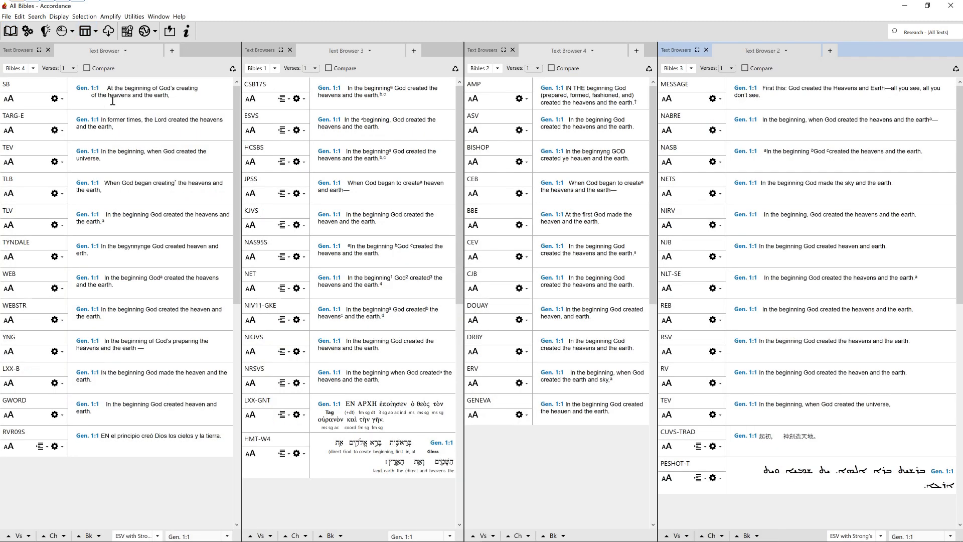
# Close the All Bibles workspace window and review the list of saved workspaces from the Main workspace
pyautogui.click(951, 5)
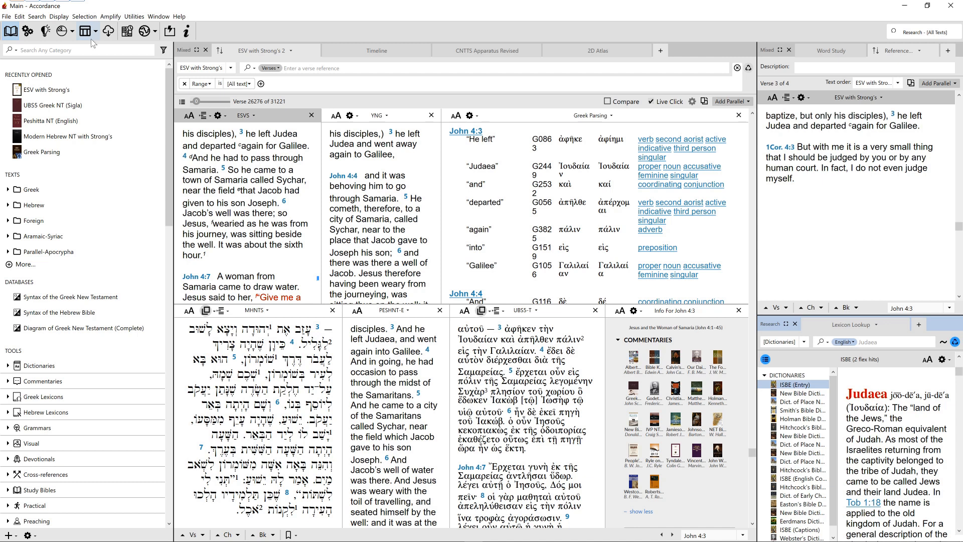
pyautogui.click(96, 31)
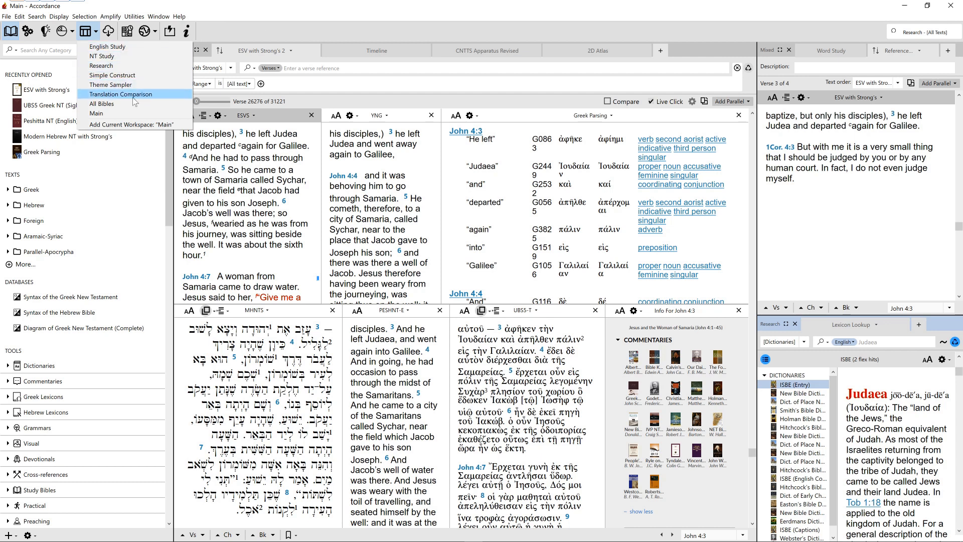
pyautogui.click(321, 24)
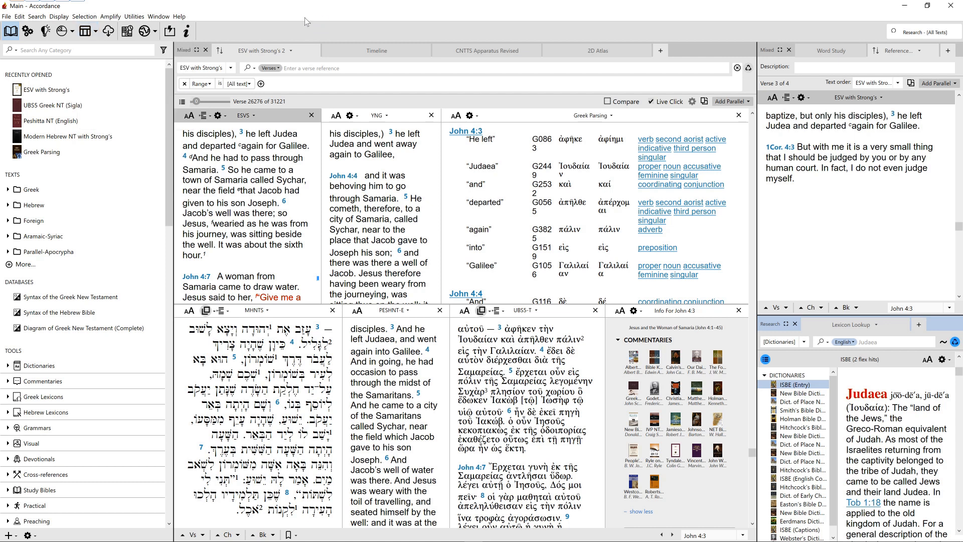